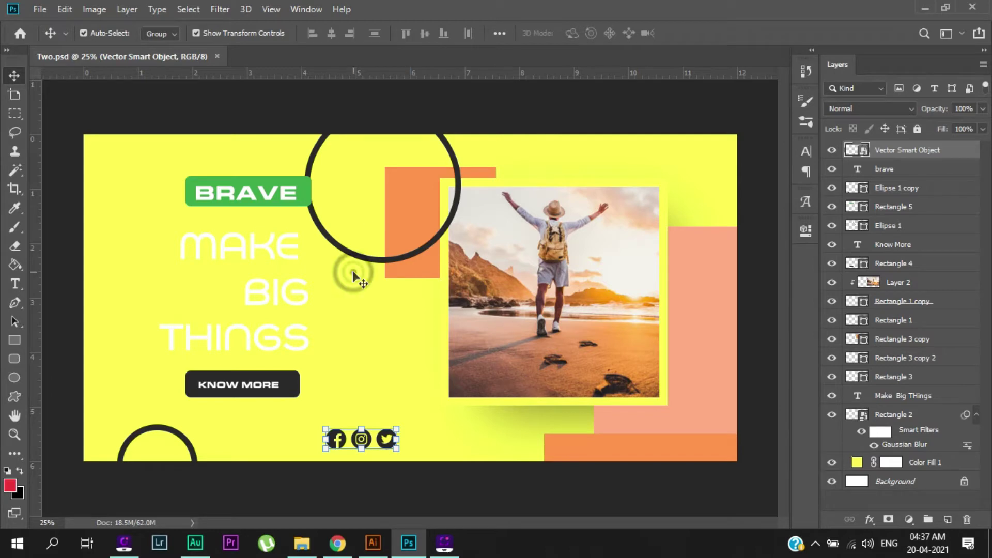
- Deselect the social icons row by selecting the Color Fill 1 background layer
{"action": "left_click", "coordinate": [353, 275]}
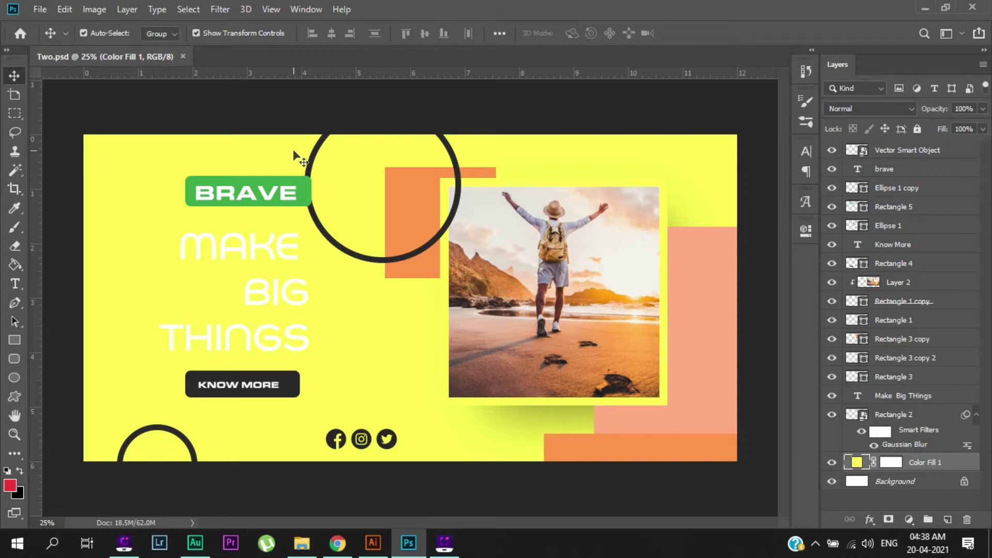
{"action": "scroll", "coordinate": [229, 215], "scroll_direction": "up", "scroll_amount": 3}
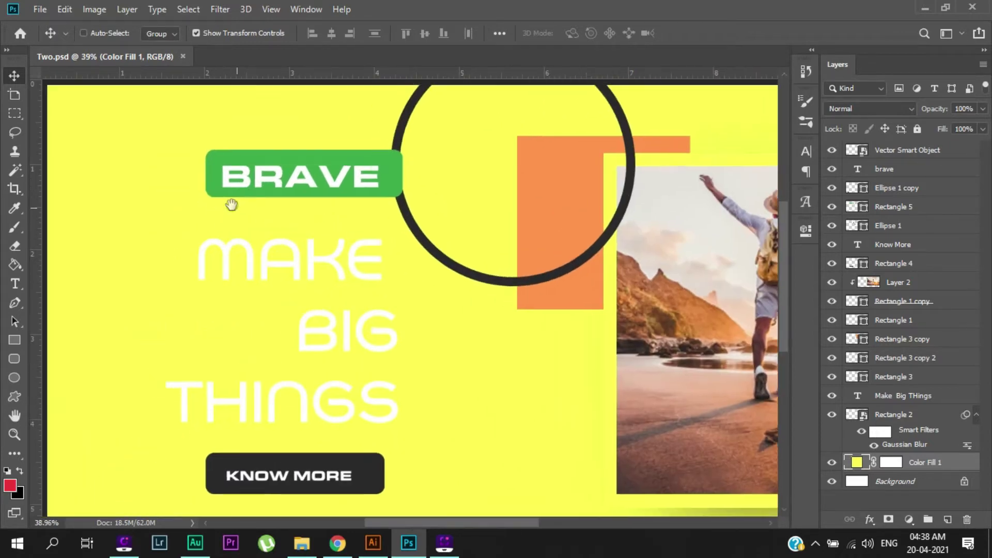
- Move the BRAVE badge with its green box into the banner's top-left corner
{"action": "left_click_drag", "start_coordinate": [302, 215], "coordinate": [413, 244]}
{"action": "left_click", "coordinate": [493, 207], "text": "ctrl"}
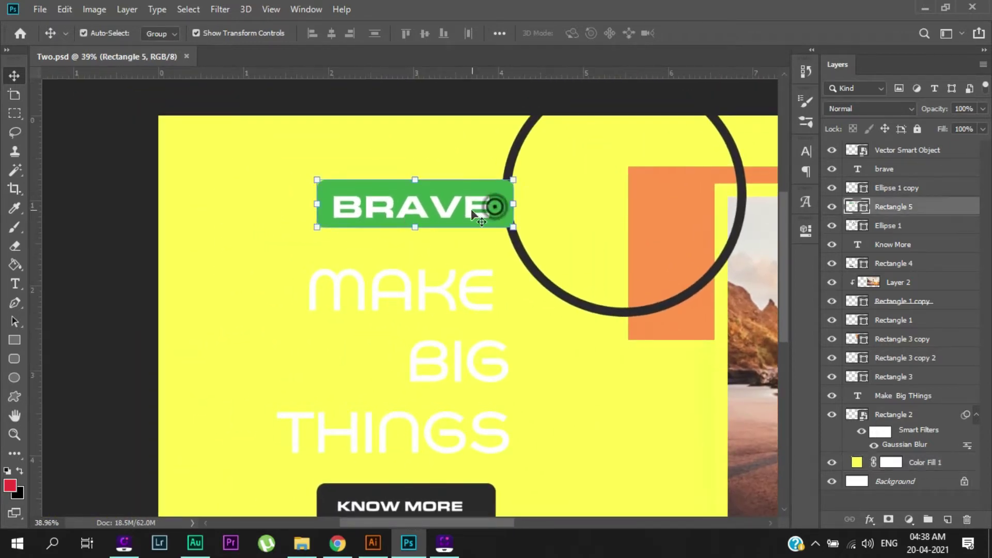
{"action": "left_click_drag", "start_coordinate": [474, 218], "coordinate": [353, 178]}
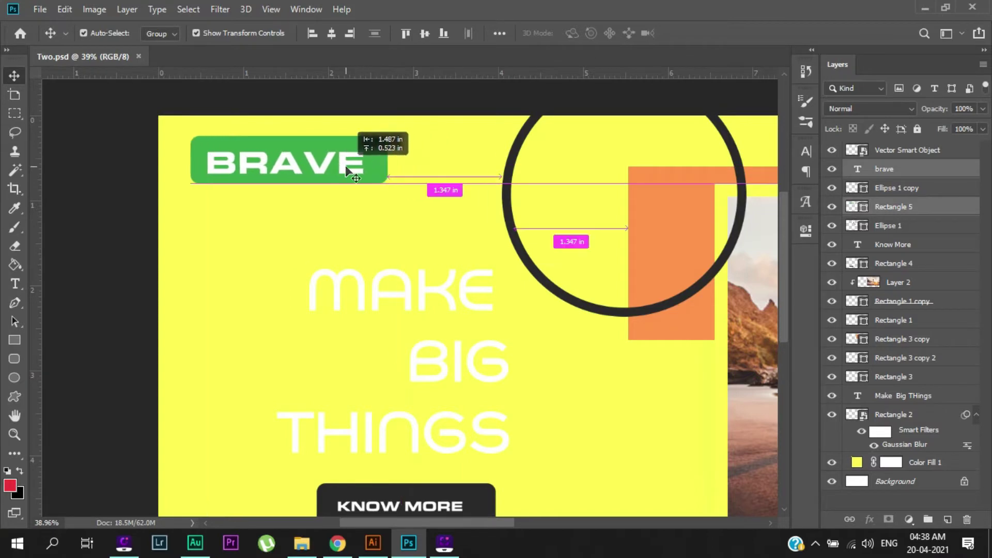
{"action": "left_click_drag", "start_coordinate": [353, 177], "coordinate": [347, 174]}
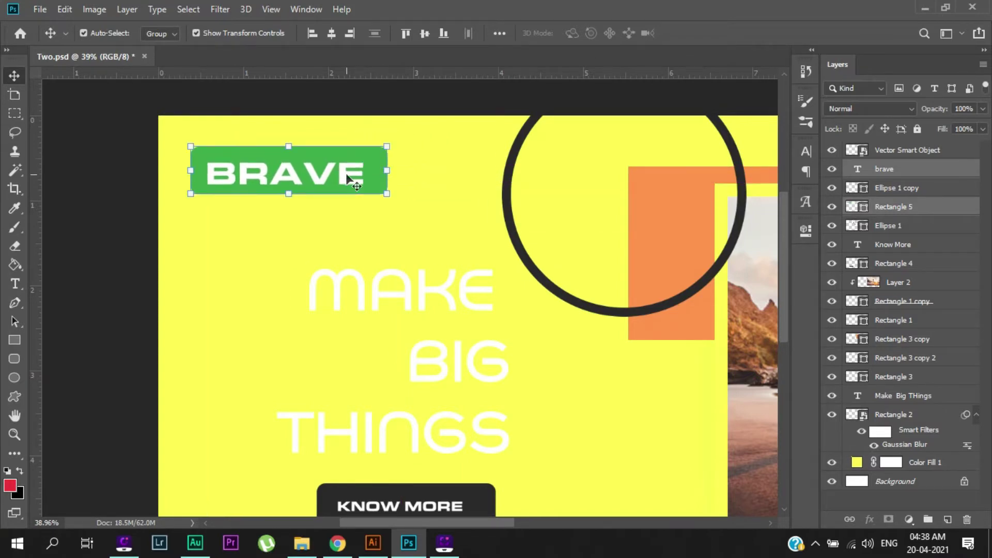
{"action": "left_click", "coordinate": [133, 246], "text": "ctrl"}
- Narrow the green Rectangle 5 box from its right edge to fit BRAVE
{"action": "left_click_drag", "start_coordinate": [245, 141], "coordinate": [303, 210]}
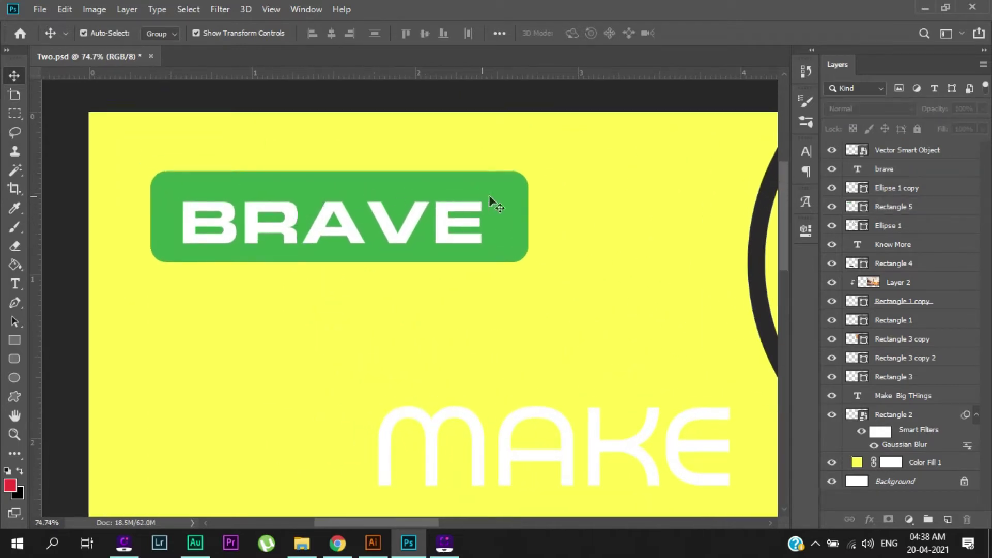
{"action": "left_click", "coordinate": [525, 221]}
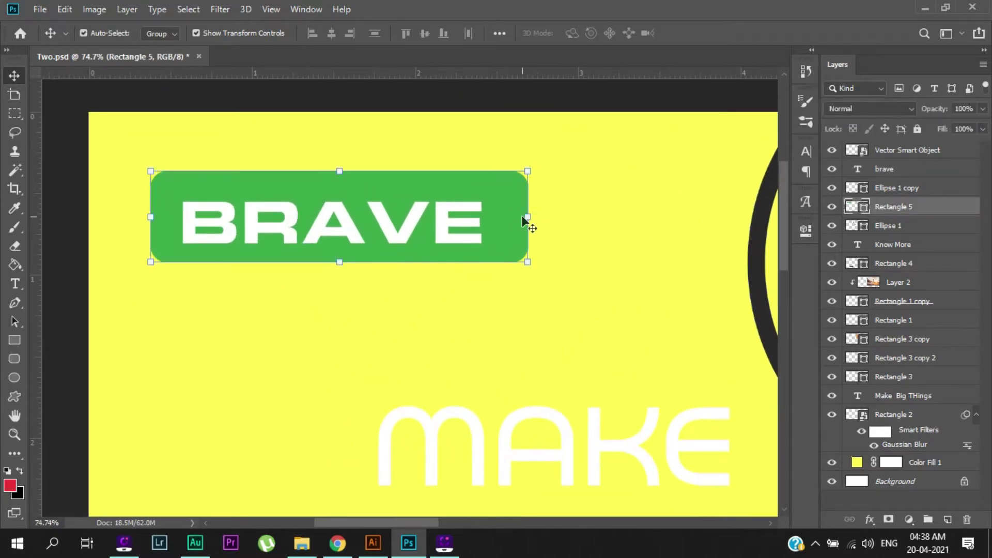
{"action": "left_click_drag", "start_coordinate": [527, 216], "coordinate": [504, 216]}
{"action": "double_click", "coordinate": [301, 179]}
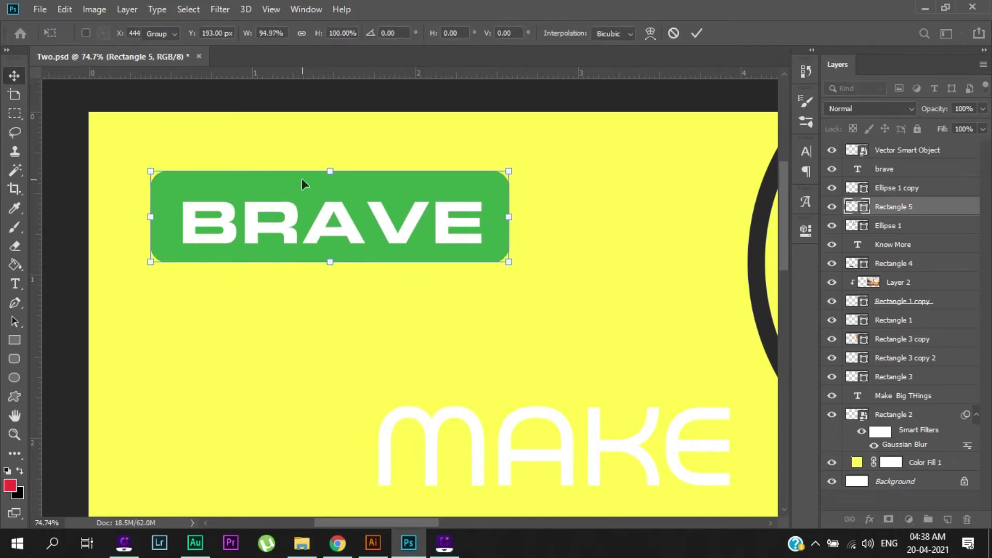
{"action": "left_click_drag", "start_coordinate": [268, 164], "coordinate": [280, 165]}
{"action": "left_click_drag", "start_coordinate": [287, 227], "coordinate": [288, 227]}
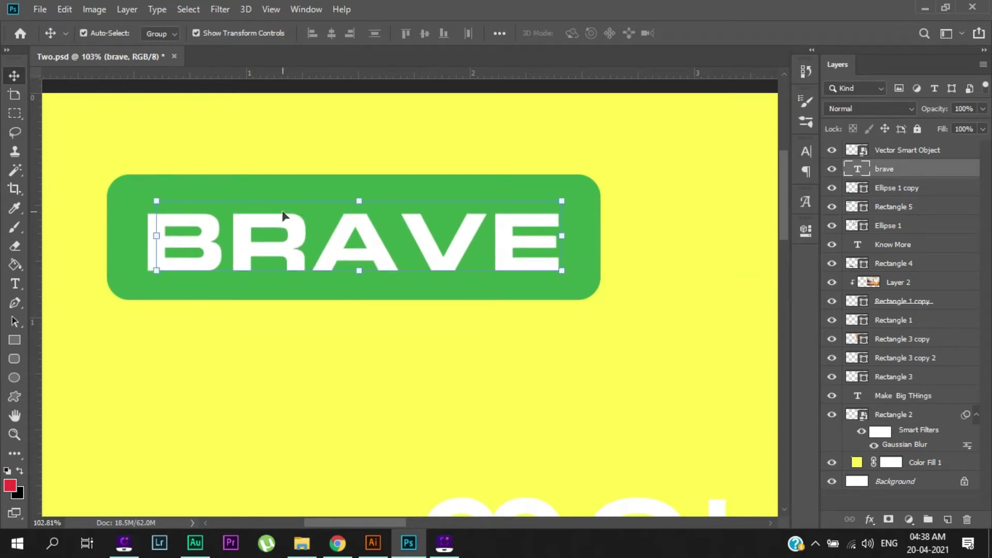
{"action": "left_click", "coordinate": [593, 249]}
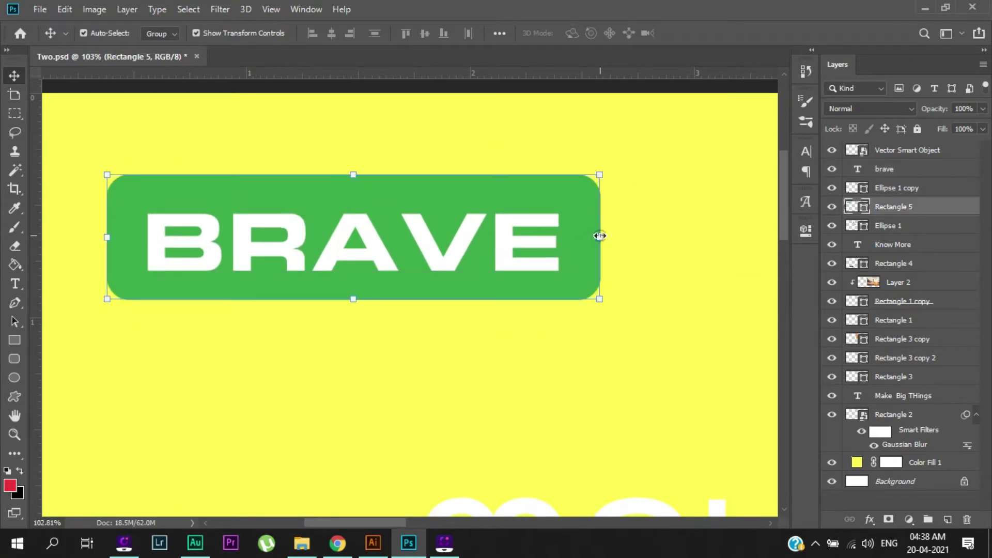
{"action": "left_click_drag", "start_coordinate": [600, 236], "coordinate": [596, 235]}
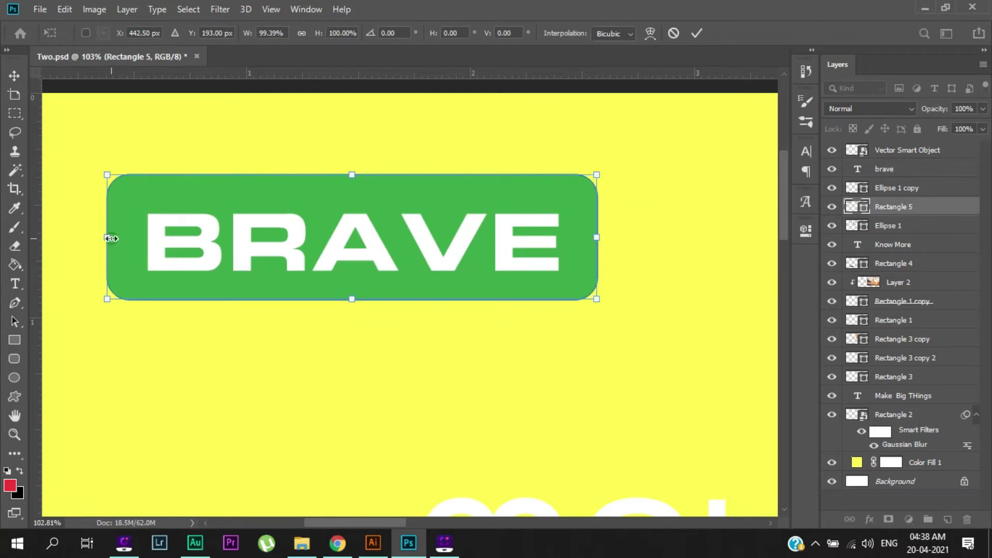
{"action": "left_click", "coordinate": [110, 238]}
{"action": "key", "text": "Return"}
{"action": "scroll", "coordinate": [145, 197], "scroll_direction": "up", "scroll_amount": 3}
- Select and deselect the BRAVE text layer, then select the Color Fill 1 background
{"action": "left_click", "coordinate": [194, 243], "text": "ctrl"}
{"action": "scroll", "coordinate": [232, 244], "scroll_direction": "down", "scroll_amount": 5}
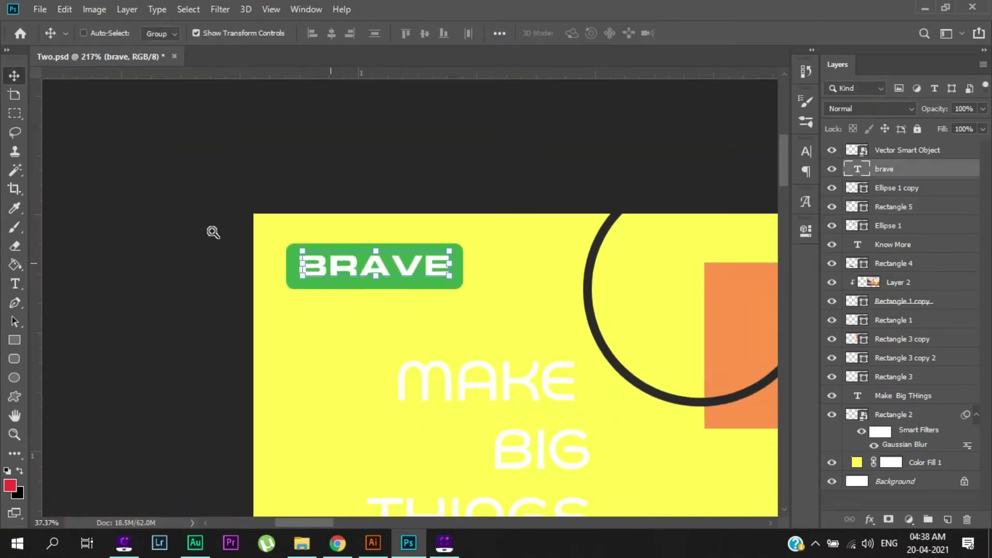
{"action": "left_click", "coordinate": [140, 259], "text": "ctrl"}
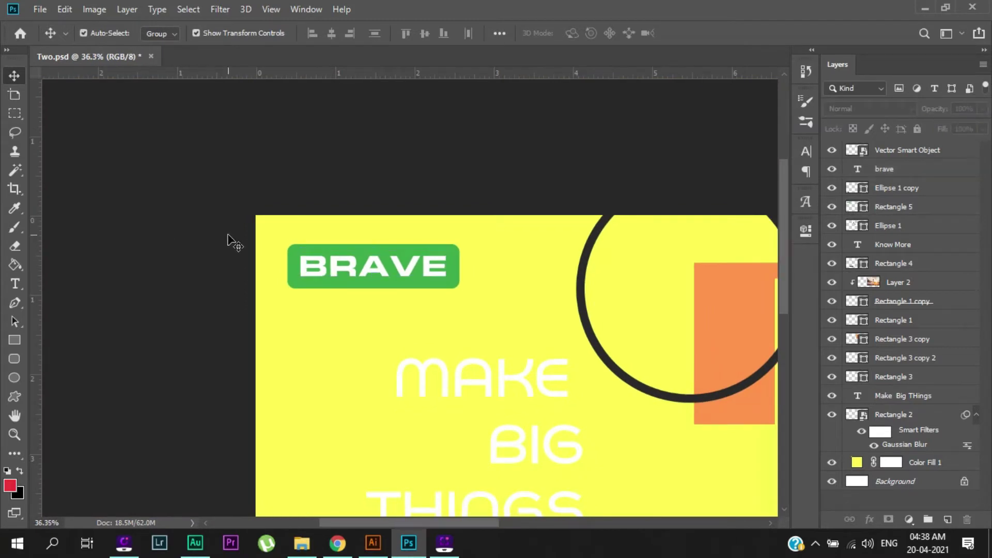
{"action": "scroll", "coordinate": [300, 244], "scroll_direction": "right", "scroll_amount": 2}
{"action": "scroll", "coordinate": [299, 244], "scroll_direction": "down", "scroll_amount": 1}
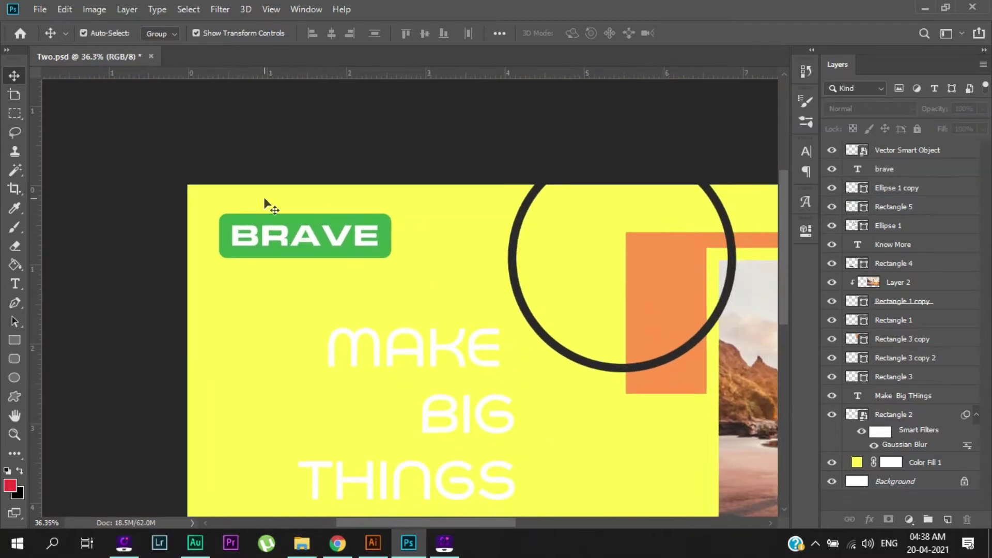
{"action": "scroll", "coordinate": [326, 304], "scroll_direction": "down", "scroll_amount": 4}
{"action": "left_click", "coordinate": [195, 299], "text": "ctrl"}
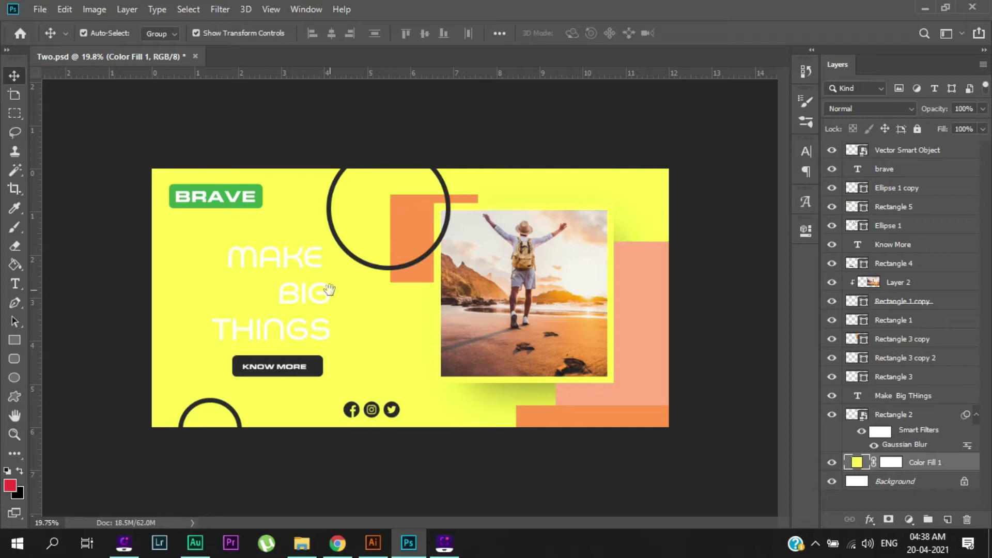
- Set the Color Fill 1 background to golden yellow ffc90f
{"action": "double_click", "coordinate": [857, 463]}
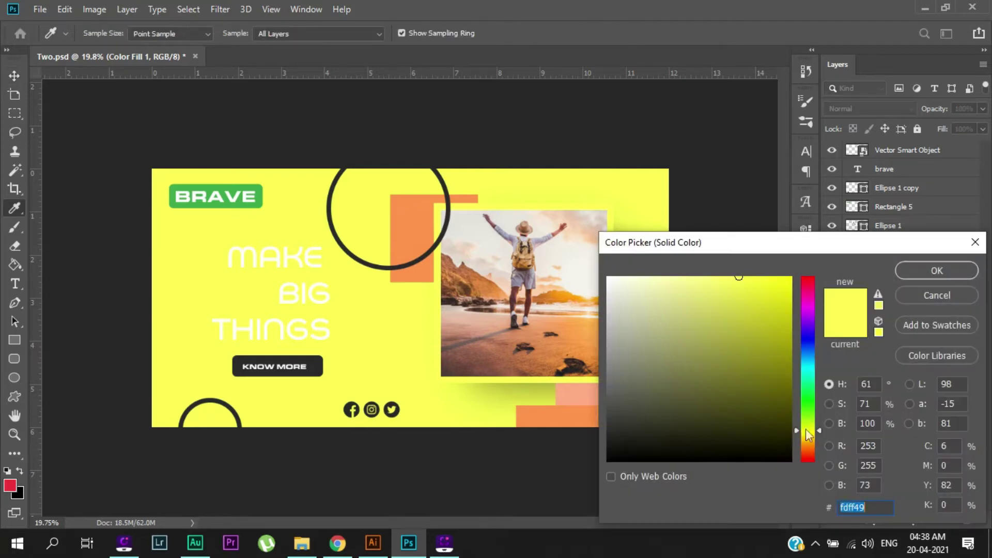
{"action": "left_click_drag", "start_coordinate": [811, 438], "coordinate": [806, 436]}
{"action": "left_click_drag", "start_coordinate": [770, 327], "coordinate": [781, 254]}
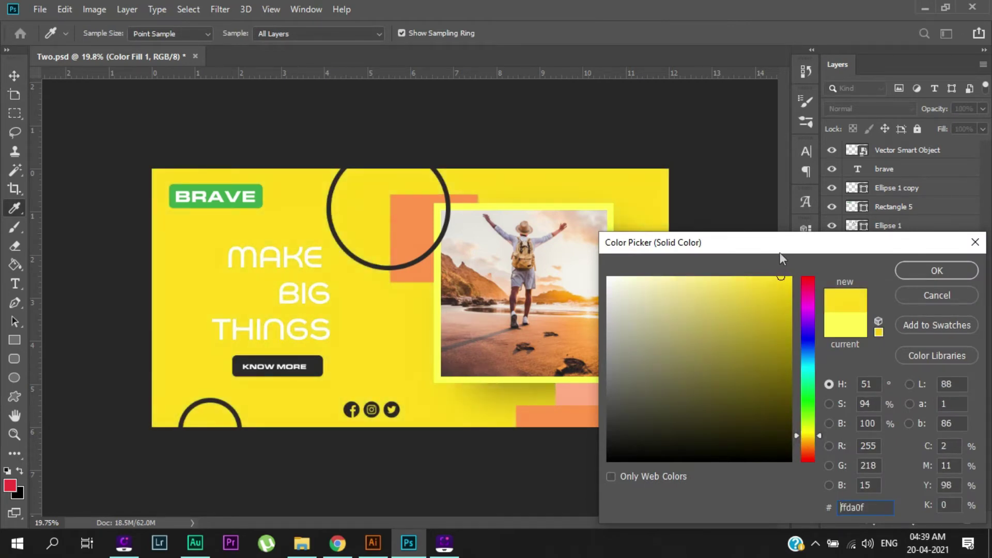
{"action": "left_click_drag", "start_coordinate": [802, 440], "coordinate": [807, 438]}
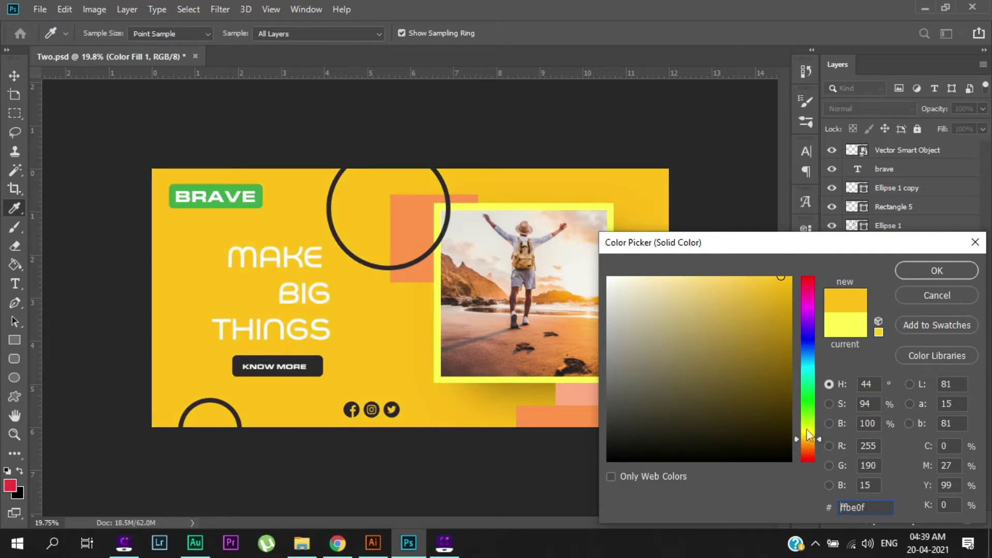
{"action": "left_click", "coordinate": [807, 437]}
{"action": "left_click", "coordinate": [808, 438]}
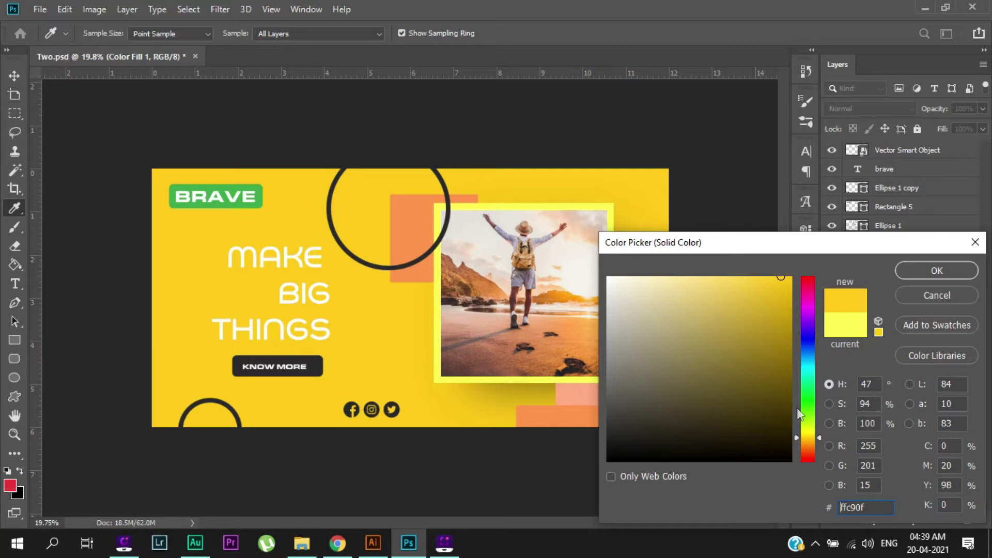
{"action": "left_click", "coordinate": [920, 276]}
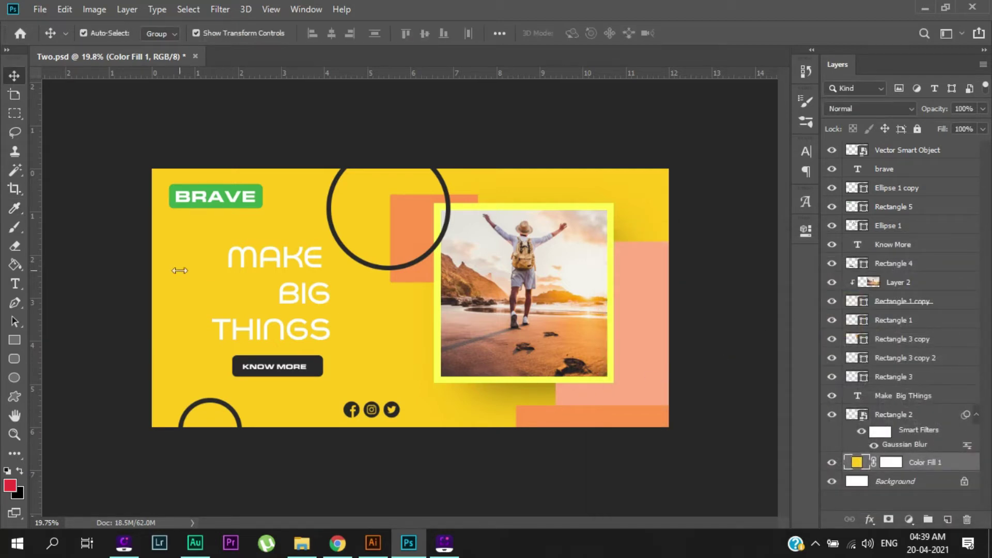
- Fill Rectangle 5 behind BRAVE with charcoal 2a2a2a sampled from the KNOW MORE button
{"action": "left_click", "coordinate": [257, 191]}
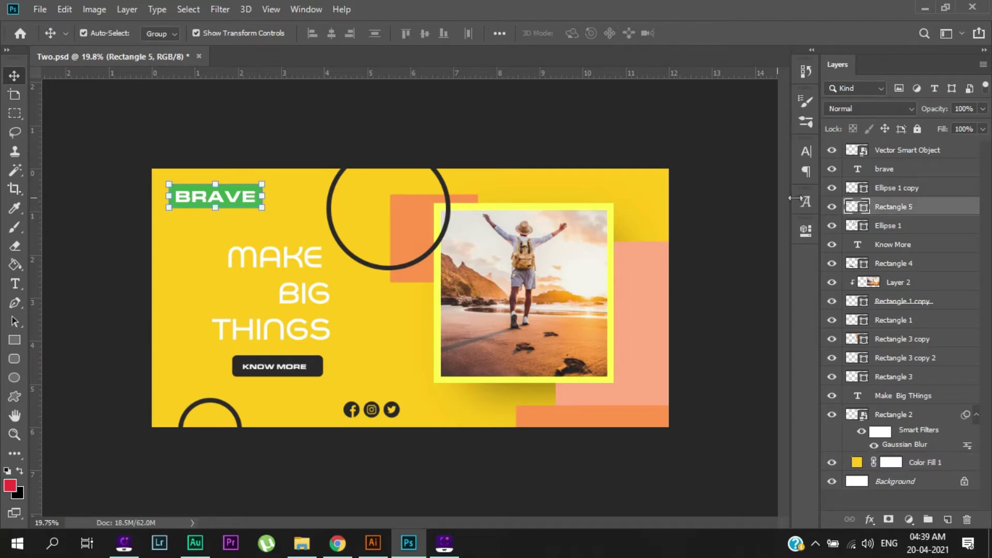
{"action": "left_click", "coordinate": [852, 210]}
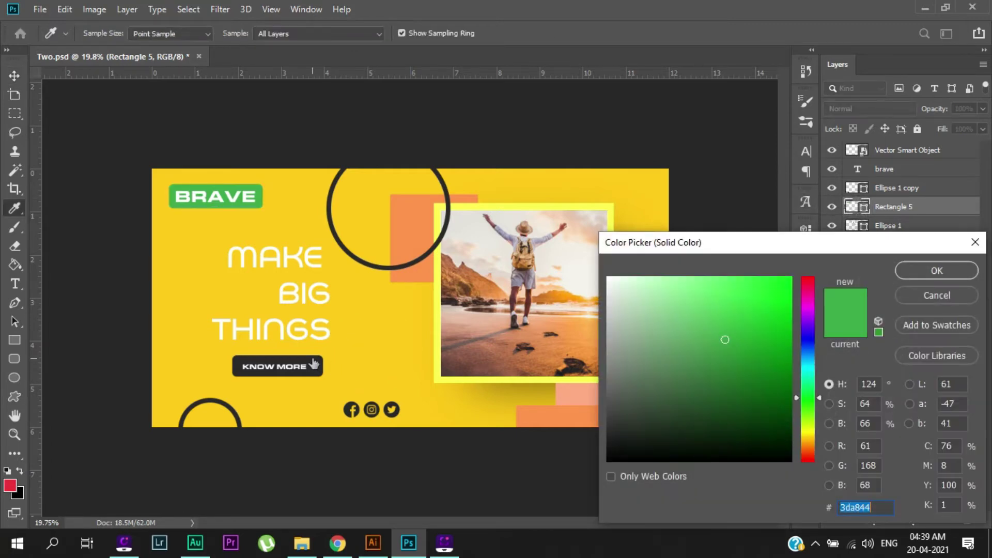
{"action": "left_click", "coordinate": [313, 364]}
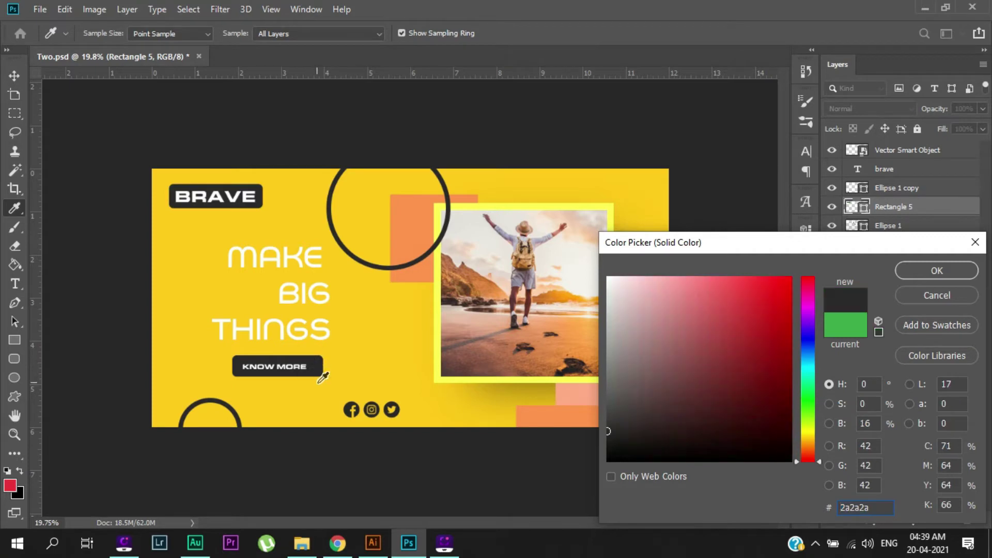
{"action": "left_click", "coordinate": [915, 279]}
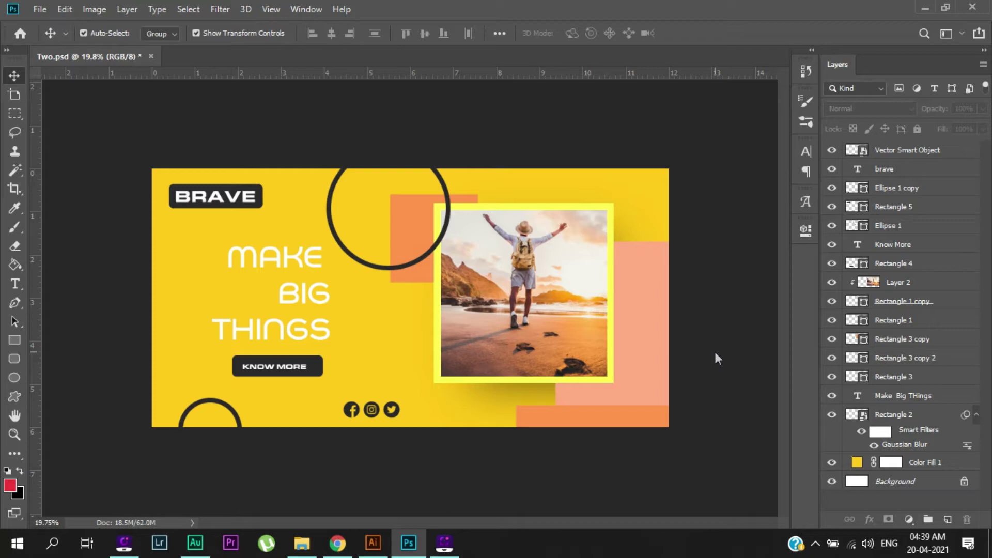
- Slide the salmon Rectangle 3 panel further left behind the hiker photo
{"action": "left_click", "coordinate": [656, 306]}
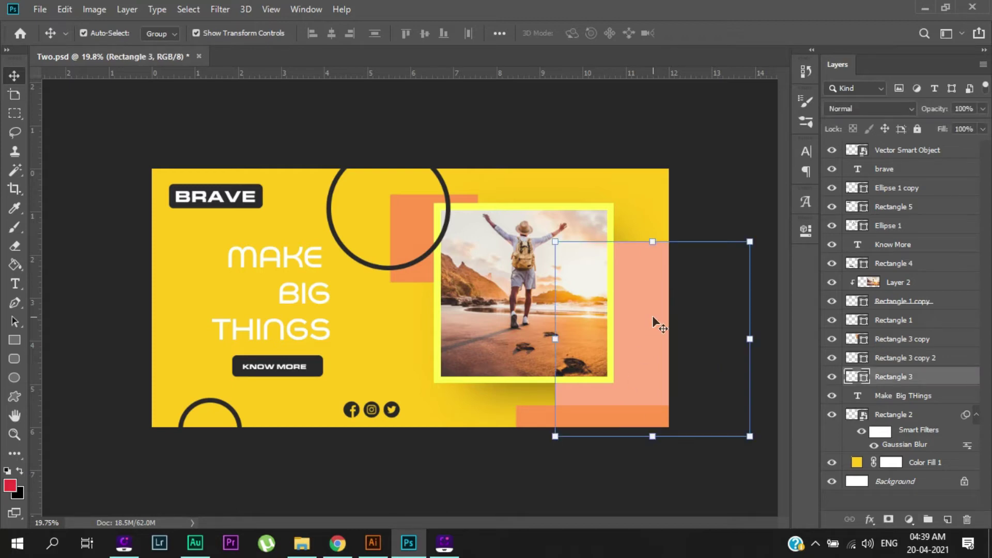
{"action": "mouse_move", "coordinate": [652, 316]}
{"action": "left_mouse_down"}
{"action": "mouse_move", "coordinate": [620, 212]}
{"action": "mouse_move", "coordinate": [618, 223]}
{"action": "left_mouse_up"}
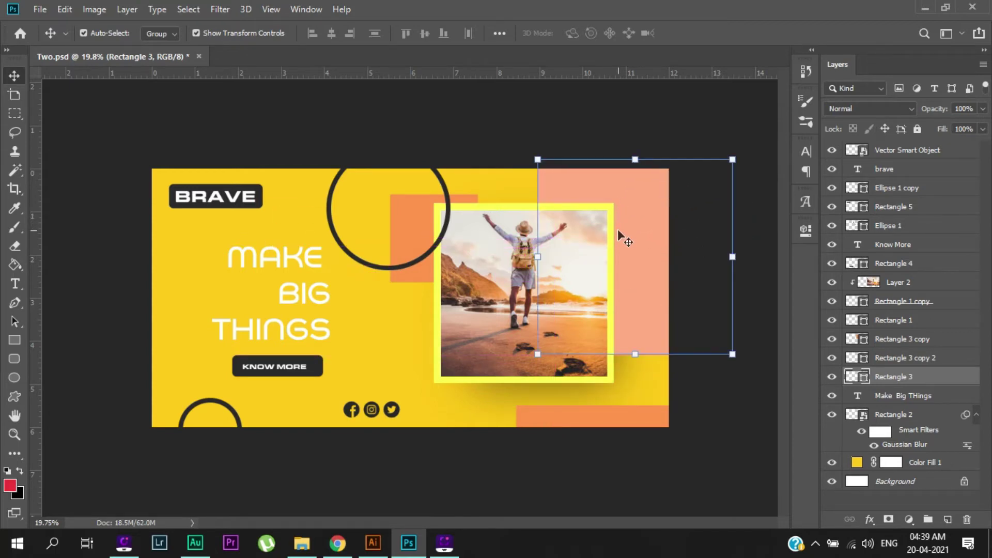
{"action": "left_click", "coordinate": [633, 240]}
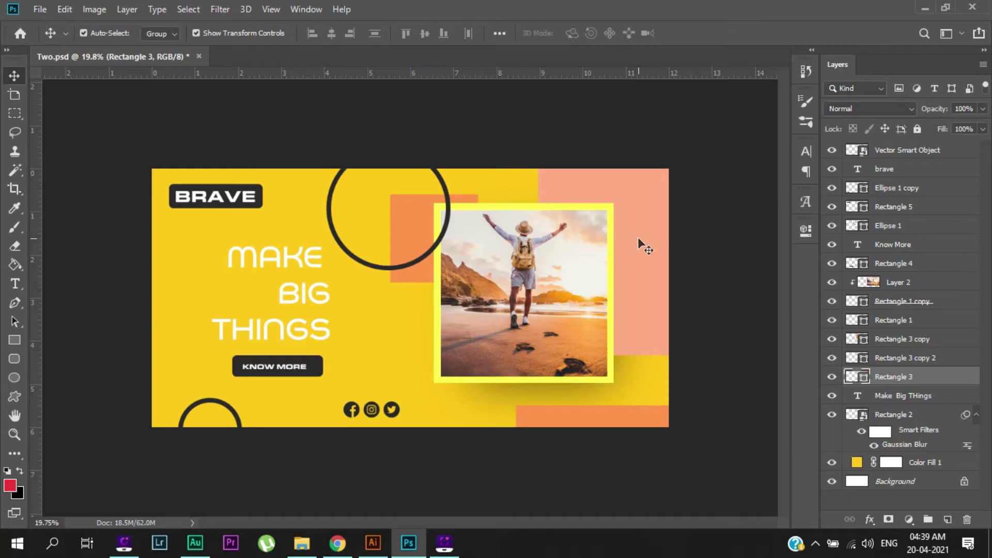
{"action": "left_click_drag", "start_coordinate": [638, 239], "coordinate": [624, 259]}
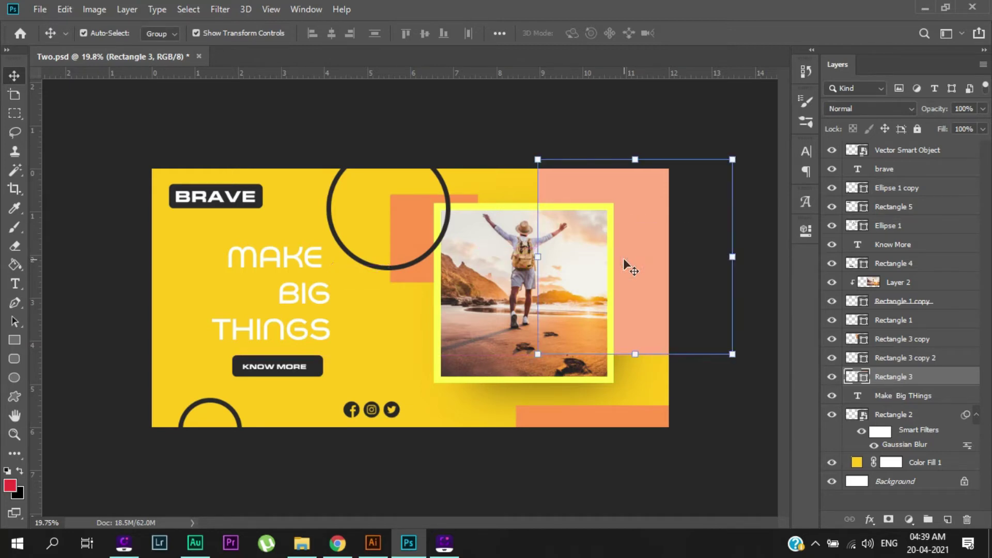
{"action": "left_click_drag", "start_coordinate": [623, 260], "coordinate": [580, 253]}
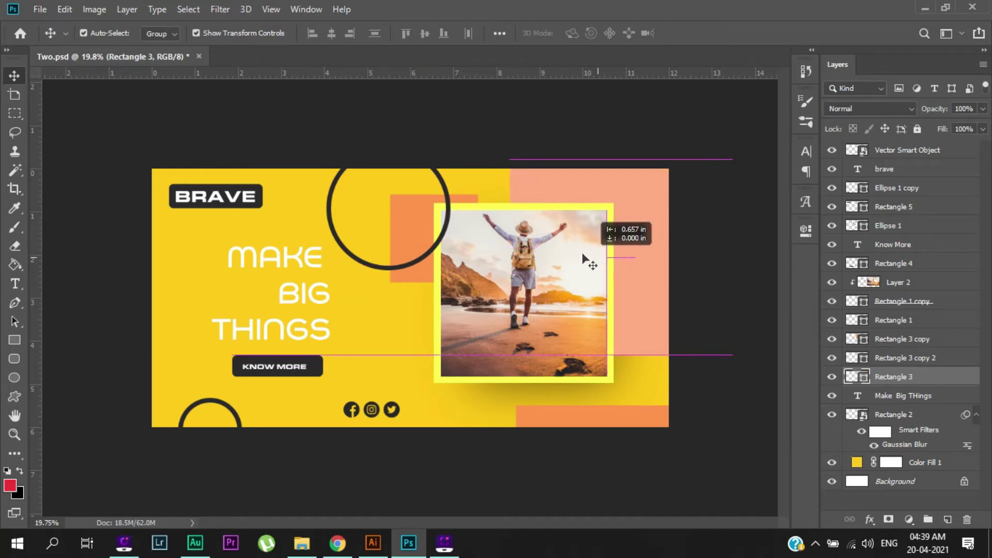
{"action": "left_click_drag", "start_coordinate": [580, 252], "coordinate": [570, 254]}
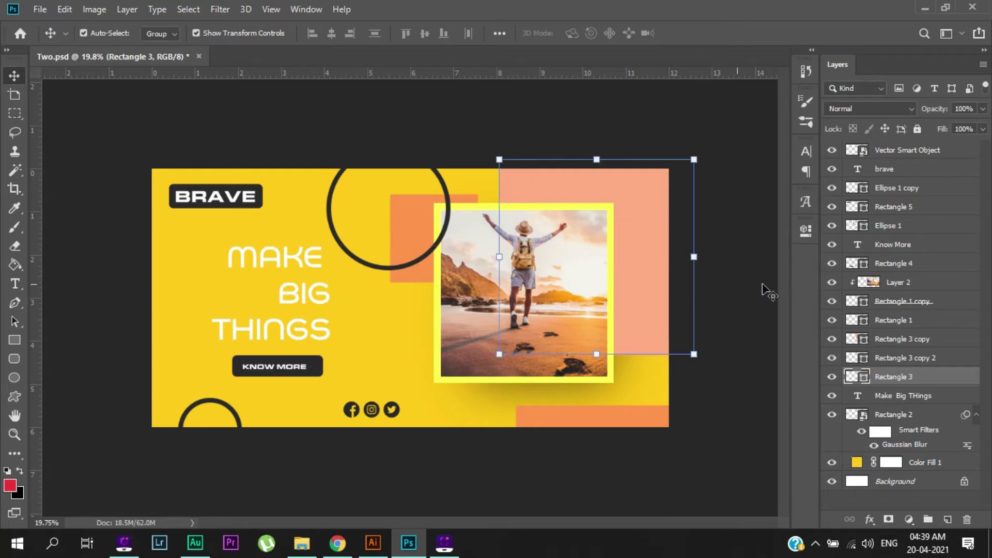
- Fill the salmon panel with the KNOW MORE button's dark charcoal
{"action": "double_click", "coordinate": [855, 377]}
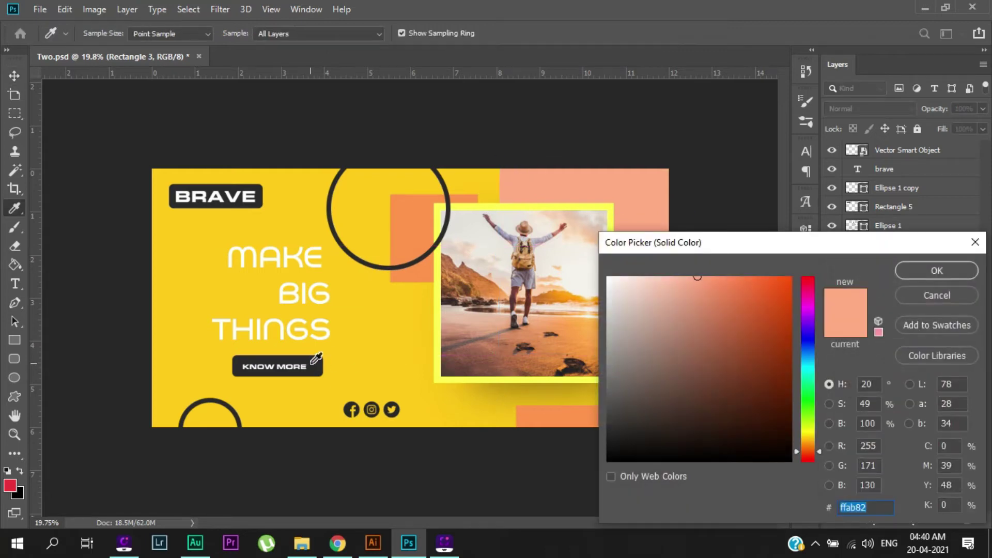
{"action": "left_click", "coordinate": [317, 359]}
{"action": "key", "text": "Return"}
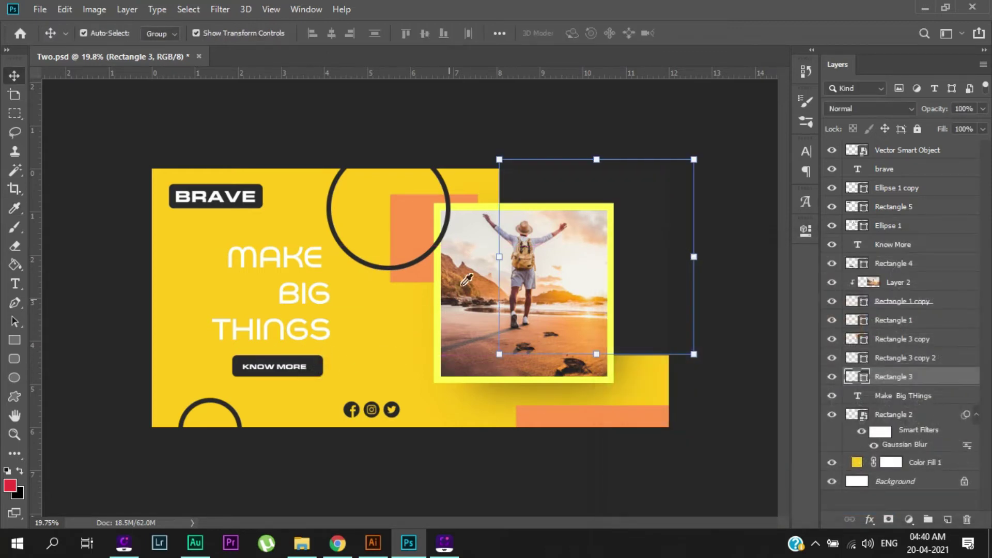
- Move the orange Rectangle 3 copy to the photo's lower left and fill it dark
{"action": "left_click_drag", "start_coordinate": [408, 217], "coordinate": [403, 325]}
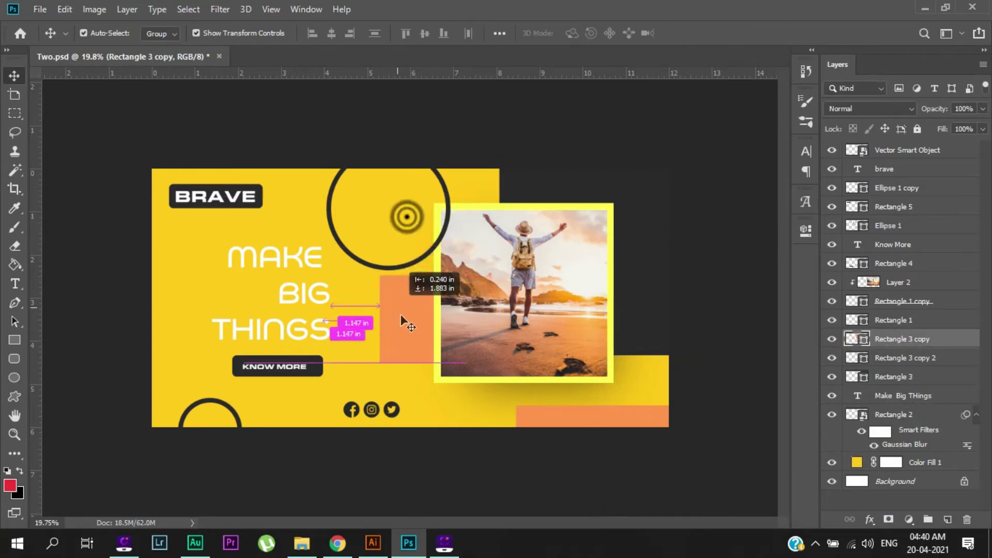
{"action": "mouse_move", "coordinate": [403, 316]}
{"action": "left_mouse_down"}
{"action": "mouse_move", "coordinate": [436, 336]}
{"action": "mouse_move", "coordinate": [426, 335]}
{"action": "left_mouse_up"}
{"action": "key", "text": "Right"}
{"action": "key", "text": "Right"}
{"action": "double_click", "coordinate": [857, 338]}
{"action": "key", "text": "Return"}
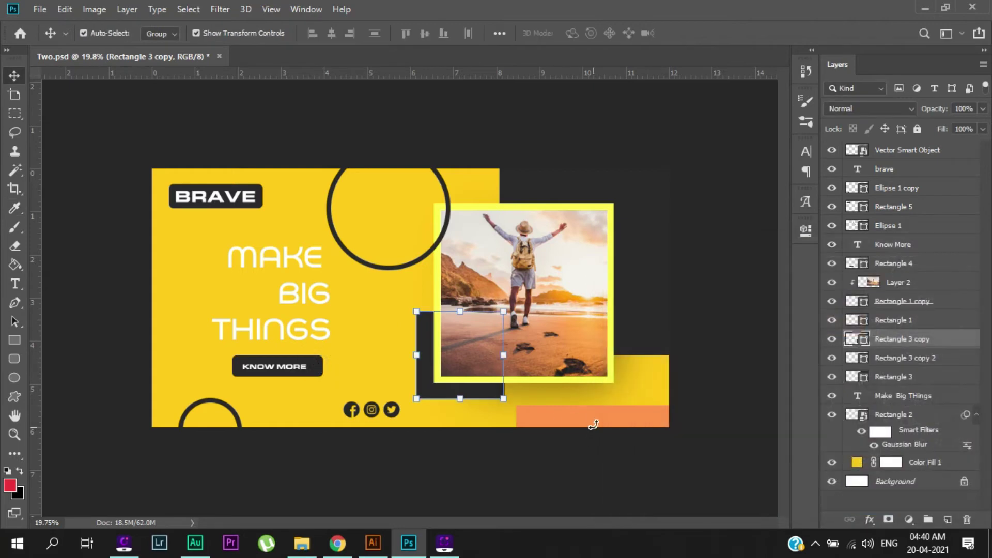
- Raise the bottom orange strip, Rectangle 3 copy 2, up against the photo frame
{"action": "left_click", "coordinate": [595, 425]}
{"action": "left_click_drag", "start_coordinate": [594, 425], "coordinate": [591, 381]}
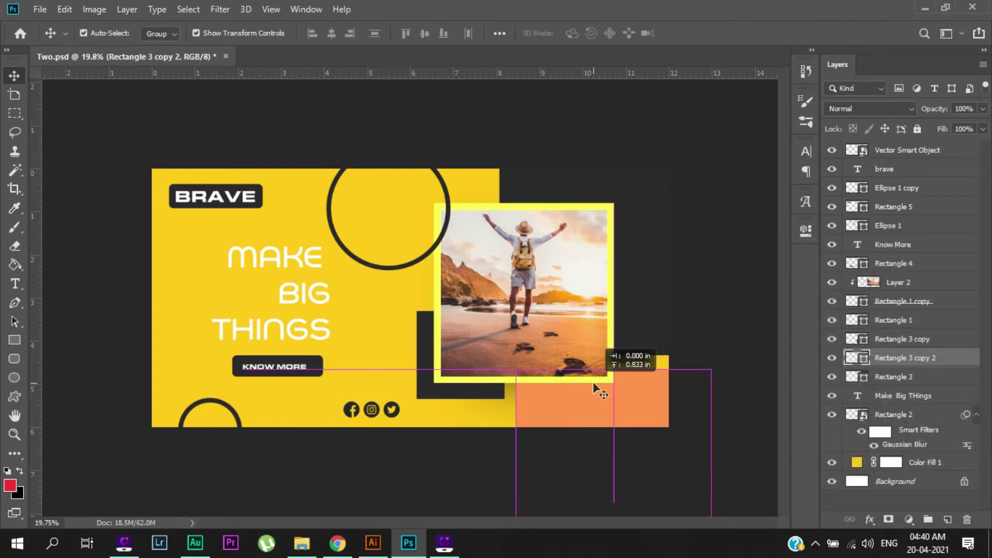
{"action": "left_click_drag", "start_coordinate": [591, 381], "coordinate": [627, 404]}
{"action": "scroll", "coordinate": [690, 364], "scroll_direction": "down", "scroll_amount": 2}
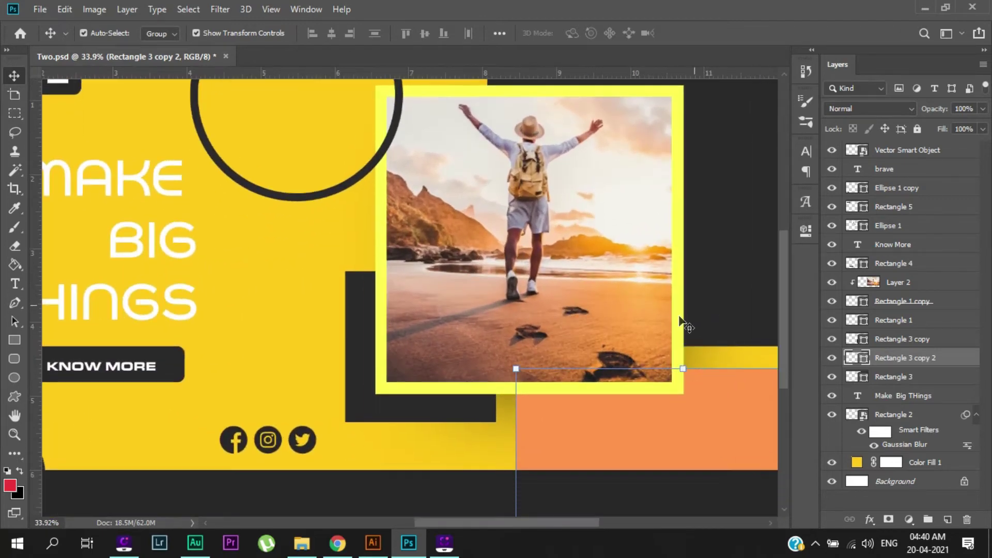
{"action": "scroll", "coordinate": [690, 372], "scroll_direction": "up", "scroll_amount": 2}
{"action": "scroll", "coordinate": [604, 395], "scroll_direction": "right", "scroll_amount": 2}
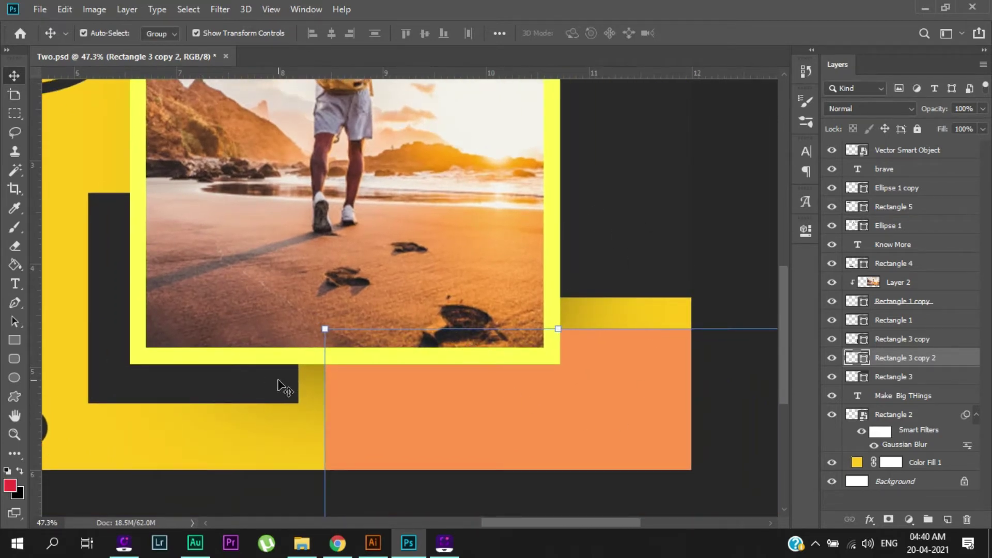
{"action": "mouse_move", "coordinate": [451, 401]}
{"action": "left_mouse_down"}
{"action": "mouse_move", "coordinate": [499, 447]}
{"action": "mouse_move", "coordinate": [531, 414]}
{"action": "left_mouse_up"}
{"action": "scroll", "coordinate": [531, 414], "scroll_direction": "down", "scroll_amount": 5}
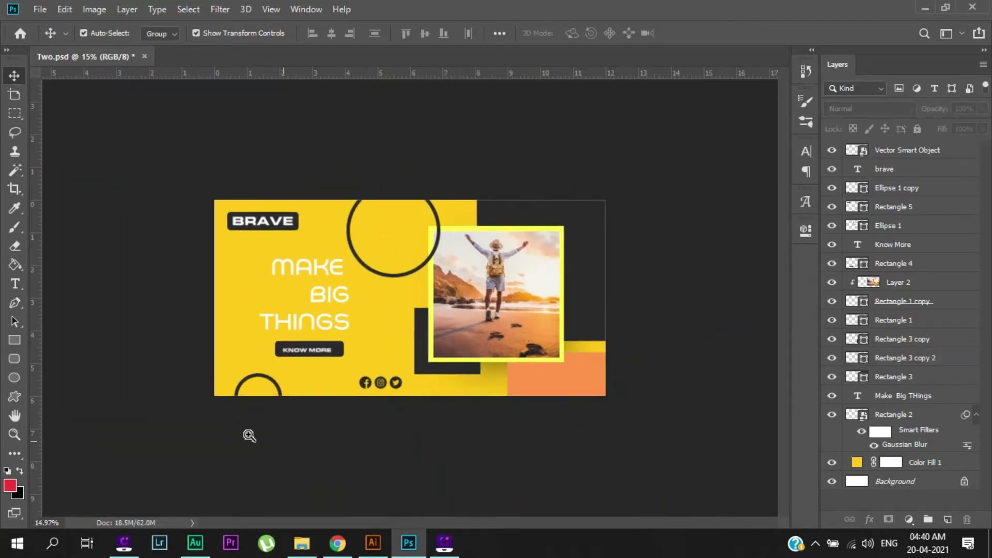
{"action": "scroll", "coordinate": [470, 325], "scroll_direction": "up", "scroll_amount": 2}
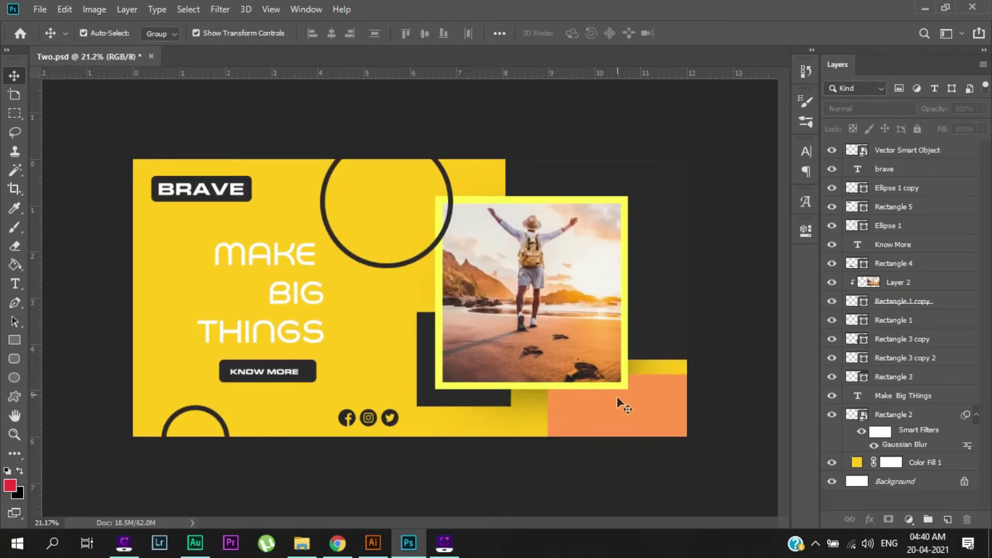
- Fill Rectangle 3 copy 2 with white ffffff and settle it just under the photo
{"action": "left_click", "coordinate": [616, 419]}
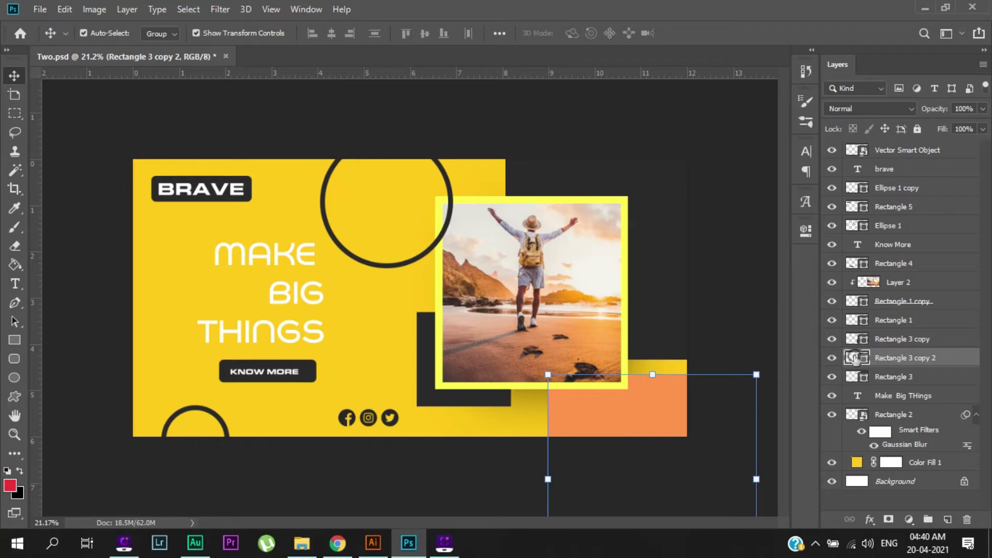
{"action": "double_click", "coordinate": [856, 358]}
{"action": "type", "text": "ffffff"}
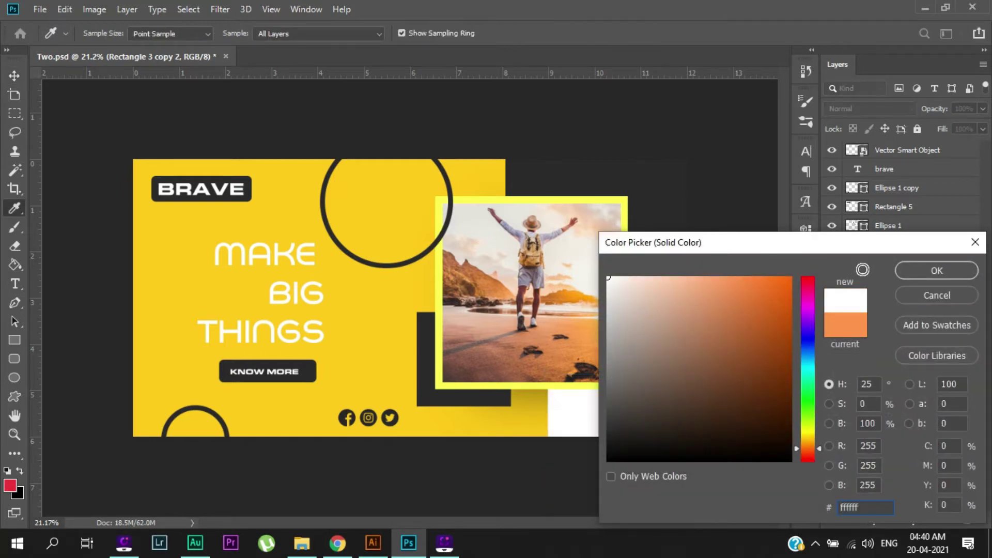
{"action": "left_click", "coordinate": [937, 271]}
{"action": "key", "text": "v"}
{"action": "left_click_drag", "start_coordinate": [648, 412], "coordinate": [628, 409]}
{"action": "scroll", "coordinate": [628, 409], "scroll_direction": "up", "scroll_amount": 5}
{"action": "left_click_drag", "start_coordinate": [560, 450], "coordinate": [553, 454]}
{"action": "scroll", "coordinate": [533, 406], "scroll_direction": "down", "scroll_amount": 5}
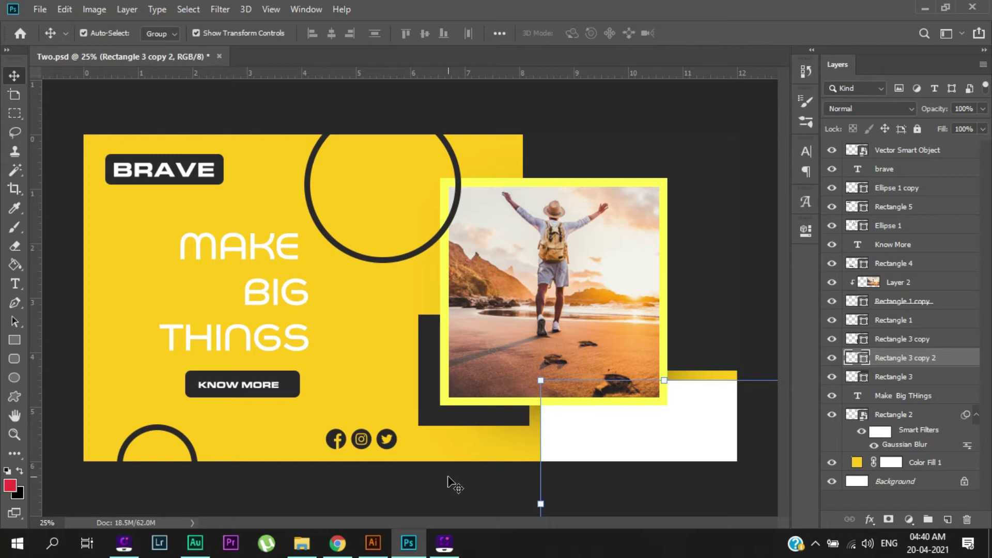
- Give the Rectangle 1 photo frame the banner's yellow fill, then select the MAKE BIG THINGS headline
{"action": "left_click", "coordinate": [514, 187]}
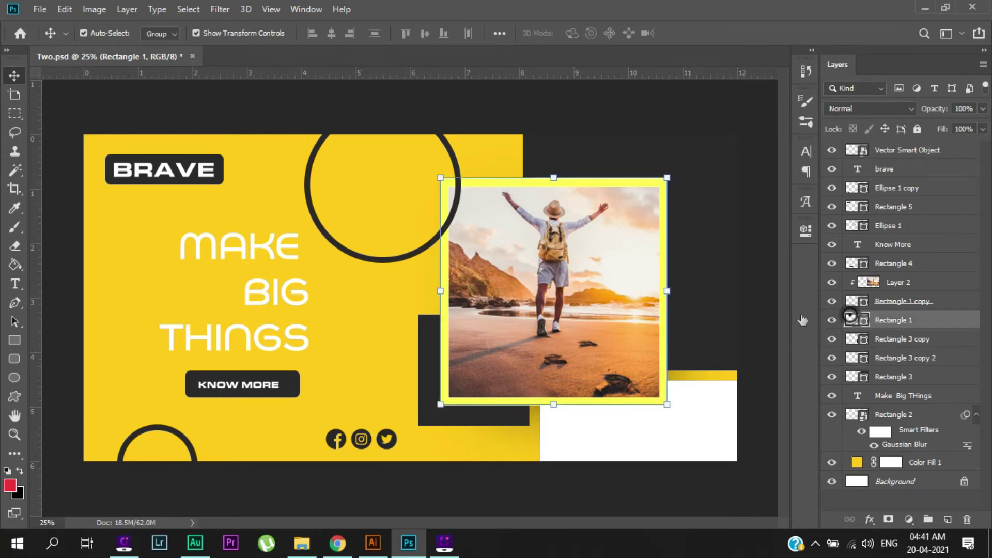
{"action": "double_click", "coordinate": [850, 318]}
{"action": "key", "text": "Return"}
{"action": "key", "text": "v"}
{"action": "scroll", "coordinate": [264, 361], "scroll_direction": "down", "scroll_amount": 1}
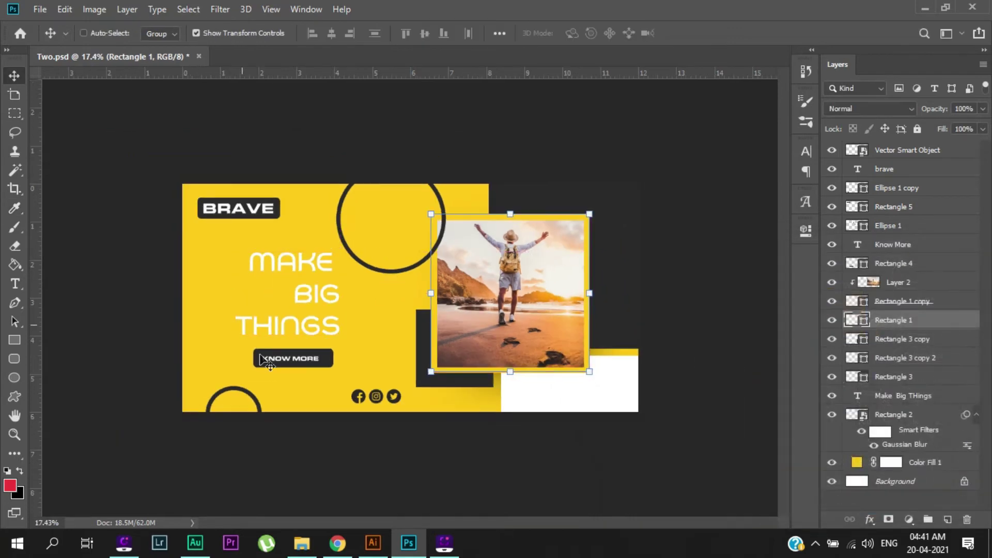
{"action": "scroll", "coordinate": [388, 362], "scroll_direction": "up", "scroll_amount": 1}
{"action": "scroll", "coordinate": [388, 362], "scroll_direction": "up", "scroll_amount": 1}
{"action": "left_click", "coordinate": [432, 482]}
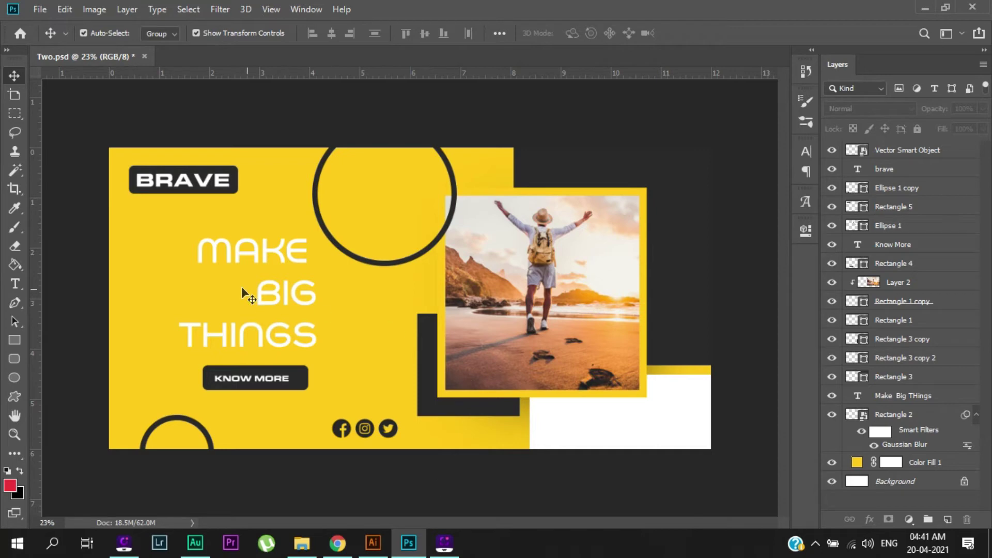
{"action": "left_click", "coordinate": [305, 299]}
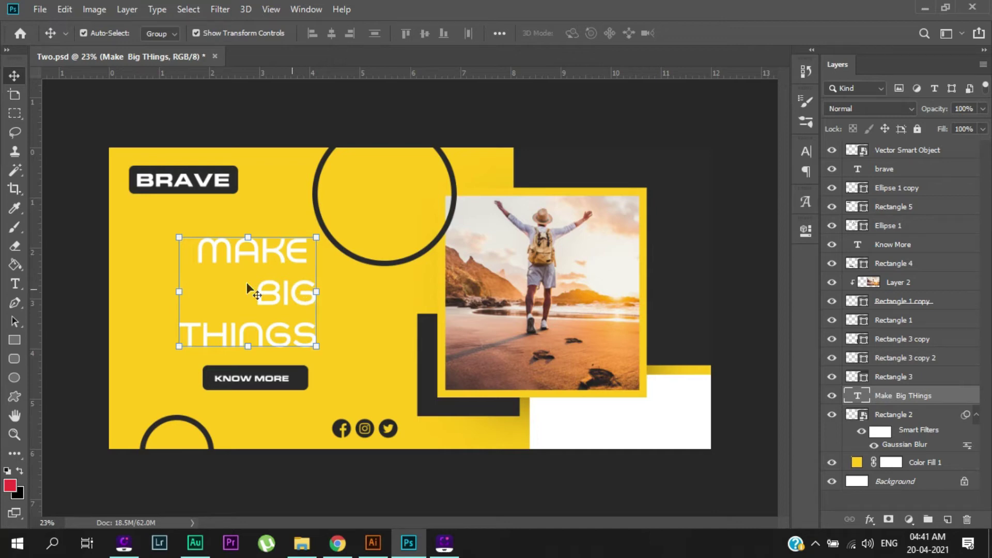
- Left-align the MAKE BIG THINGS headline and nudge it into place
{"action": "left_click", "coordinate": [803, 173]}
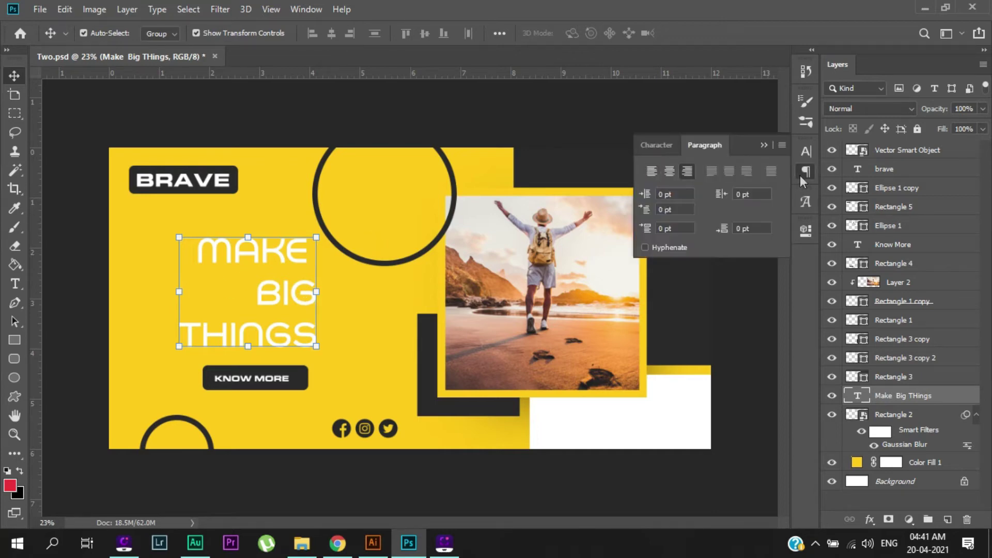
{"action": "left_click", "coordinate": [650, 173]}
{"action": "left_click_drag", "start_coordinate": [190, 294], "coordinate": [203, 287]}
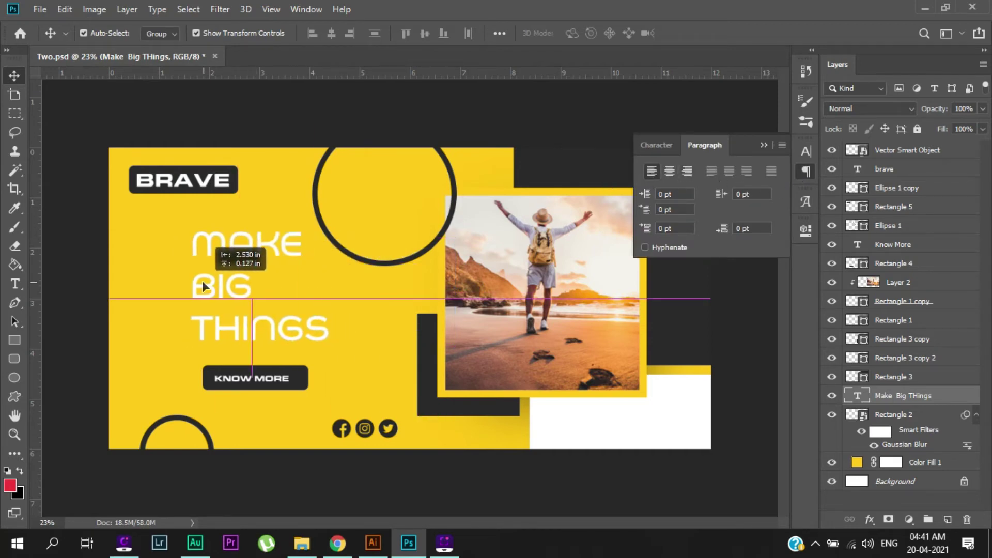
{"action": "mouse_move", "coordinate": [201, 287]}
{"action": "left_mouse_down"}
{"action": "mouse_move", "coordinate": [198, 296]}
{"action": "mouse_move", "coordinate": [191, 287]}
{"action": "left_mouse_up"}
- Push the Ellipse 1 dark ring upward so the banner's top edge crops it
{"action": "left_click", "coordinate": [419, 262]}
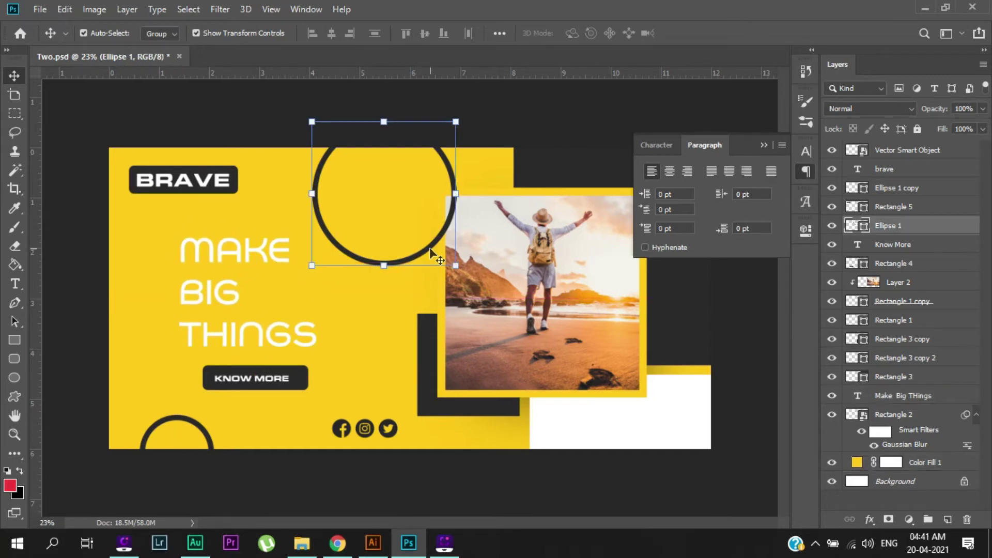
{"action": "left_click_drag", "start_coordinate": [432, 248], "coordinate": [383, 193]}
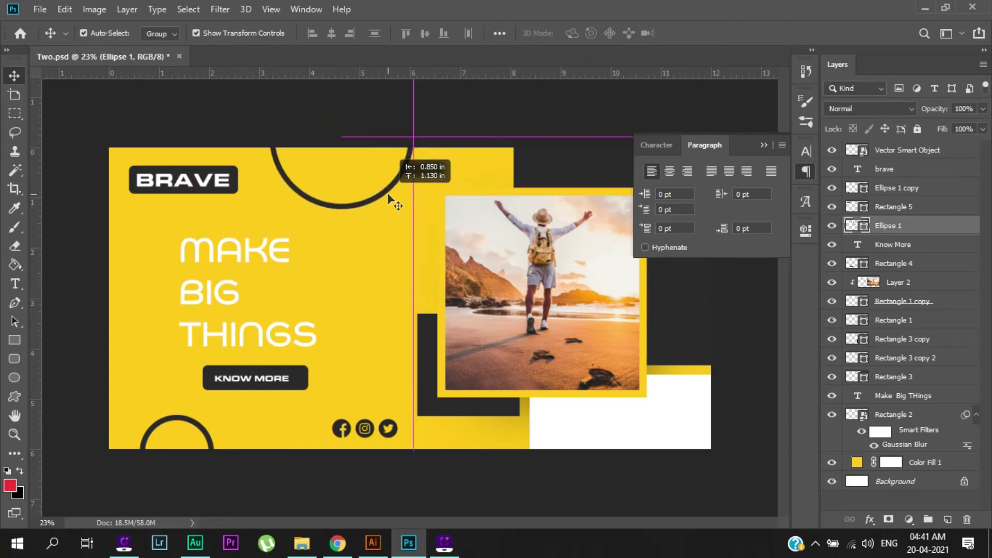
{"action": "left_click_drag", "start_coordinate": [384, 192], "coordinate": [389, 198]}
{"action": "left_click", "coordinate": [236, 272]}
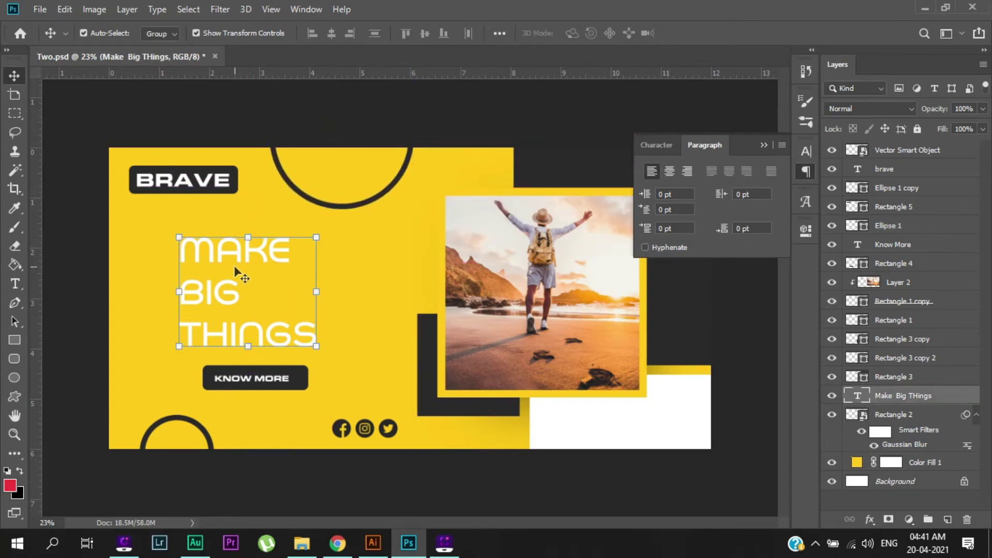
- Set MAKE BIG THINGS in Eurostile BQ, matching BRAVE, and scale it to about 83%
{"action": "left_click", "coordinate": [654, 145]}
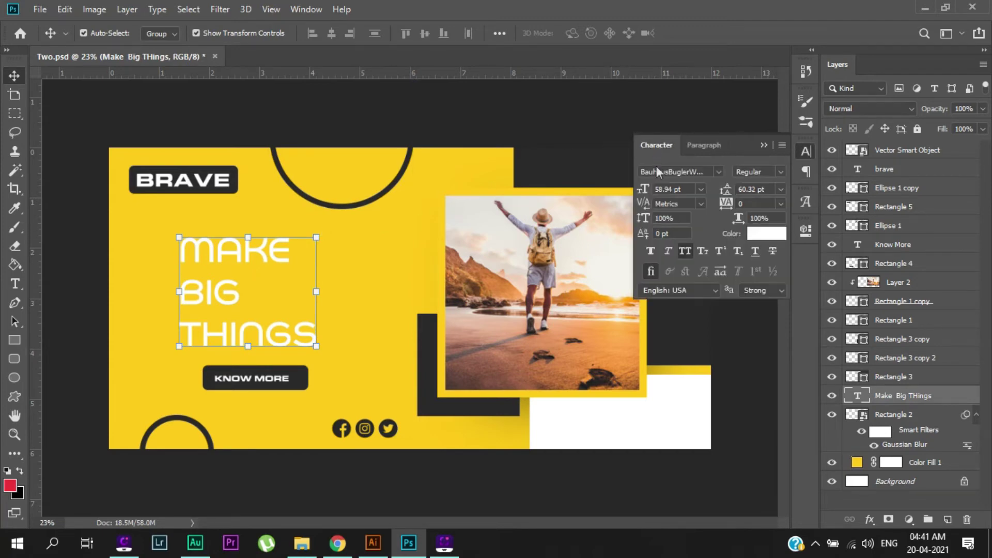
{"action": "double_click", "coordinate": [184, 180]}
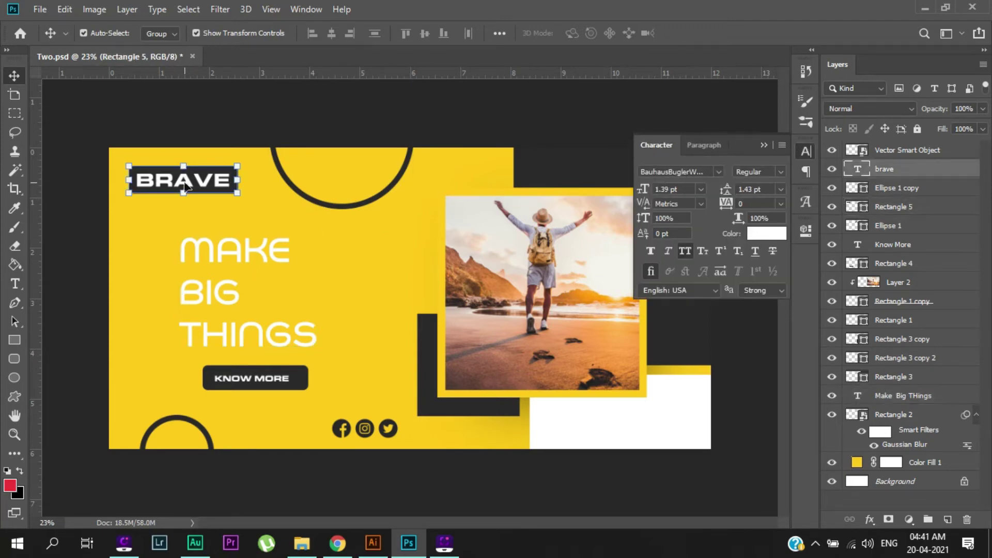
{"action": "left_click", "coordinate": [229, 250]}
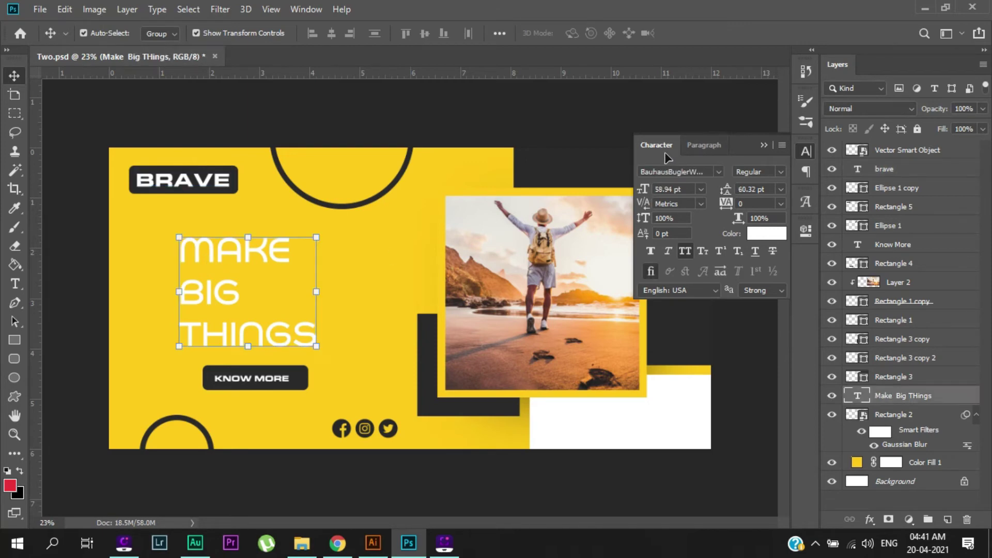
{"action": "left_click", "coordinate": [707, 173]}
{"action": "type", "text": "e"}
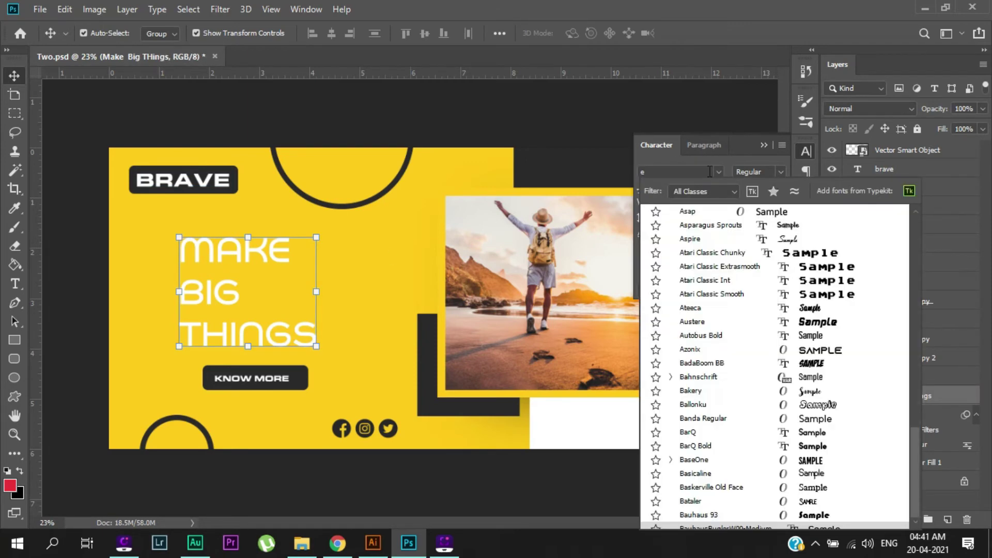
{"action": "type", "text": "Eurostile BQ"}
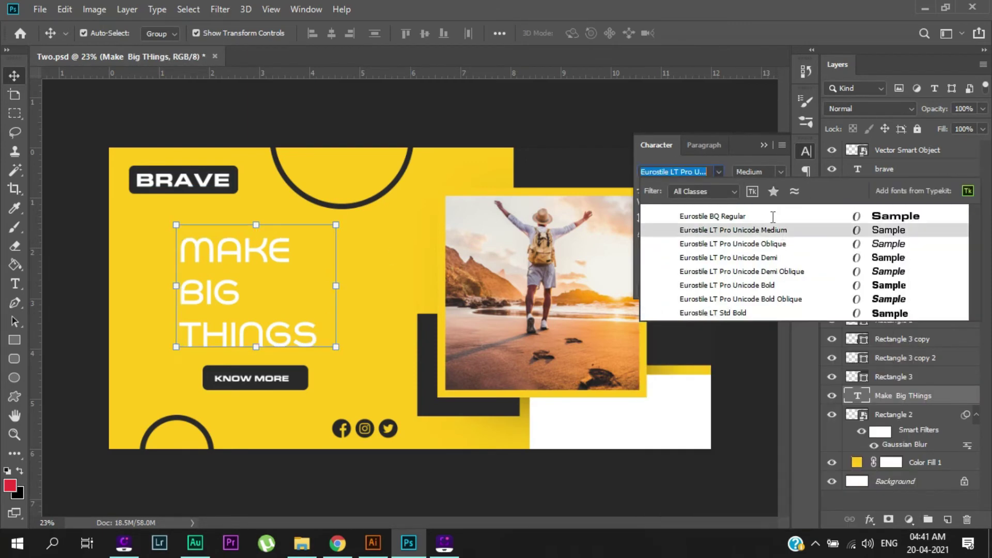
{"action": "left_click", "coordinate": [763, 220]}
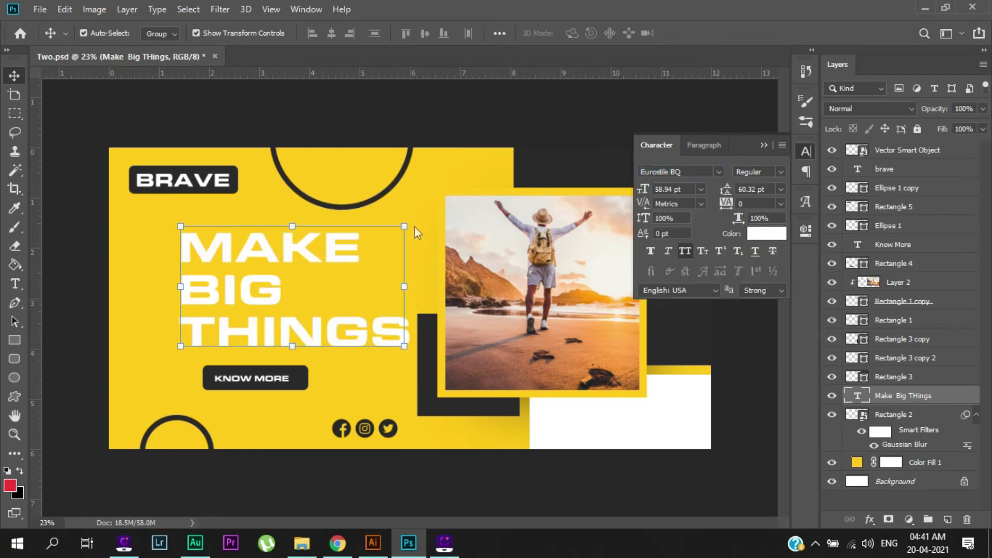
{"action": "mouse_move", "coordinate": [404, 226]}
{"action": "left_mouse_down"}
{"action": "mouse_move", "coordinate": [370, 245]}
{"action": "mouse_move", "coordinate": [405, 224]}
{"action": "left_mouse_up"}
- Commit the headline resize and select the KNOW MORE button's dark background
{"action": "key", "text": "Return"}
{"action": "left_click", "coordinate": [107, 375]}
{"action": "scroll", "coordinate": [252, 401], "scroll_direction": "up", "scroll_amount": 3}
{"action": "left_click_drag", "start_coordinate": [300, 429], "coordinate": [363, 372]}
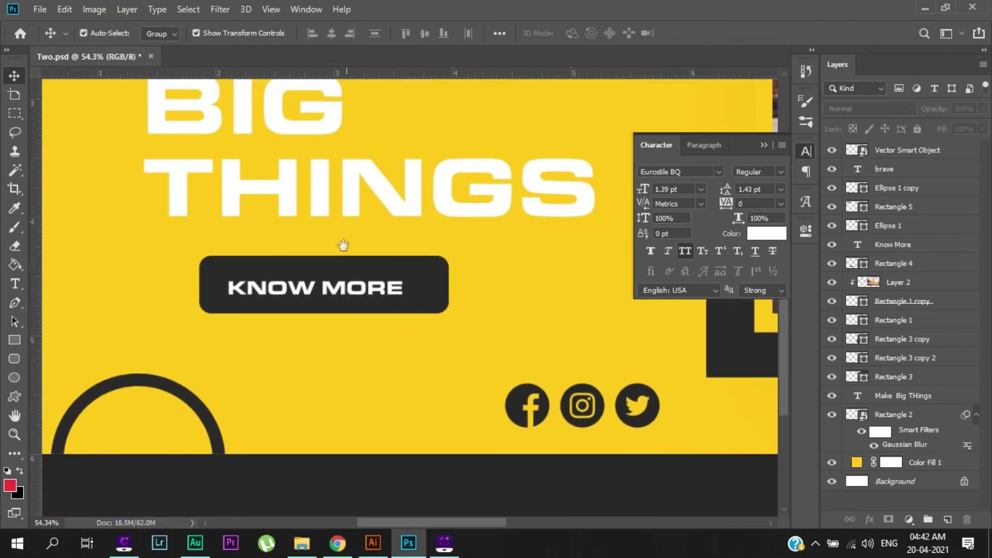
{"action": "scroll", "coordinate": [398, 337], "scroll_direction": "up", "scroll_amount": 3}
{"action": "scroll", "coordinate": [370, 328], "scroll_direction": "down", "scroll_amount": 2}
{"action": "left_click", "coordinate": [428, 308]}
{"action": "scroll", "coordinate": [429, 308], "scroll_direction": "up", "scroll_amount": 2}
{"action": "scroll", "coordinate": [361, 321], "scroll_direction": "up", "scroll_amount": 1}
- Trim the button background from all four sides to fit snugly around KNOW MORE
{"action": "left_click", "coordinate": [539, 298]}
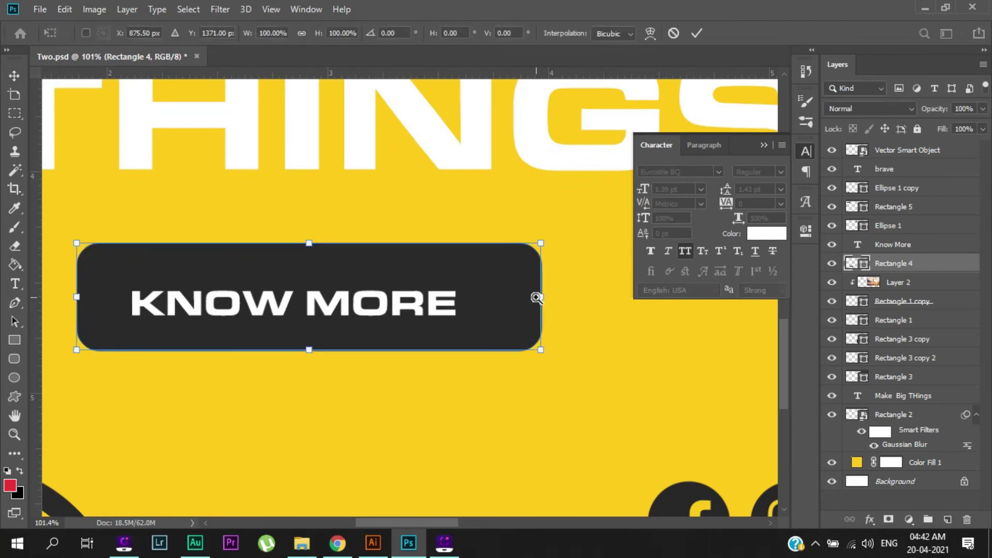
{"action": "left_click_drag", "start_coordinate": [539, 298], "coordinate": [485, 299]}
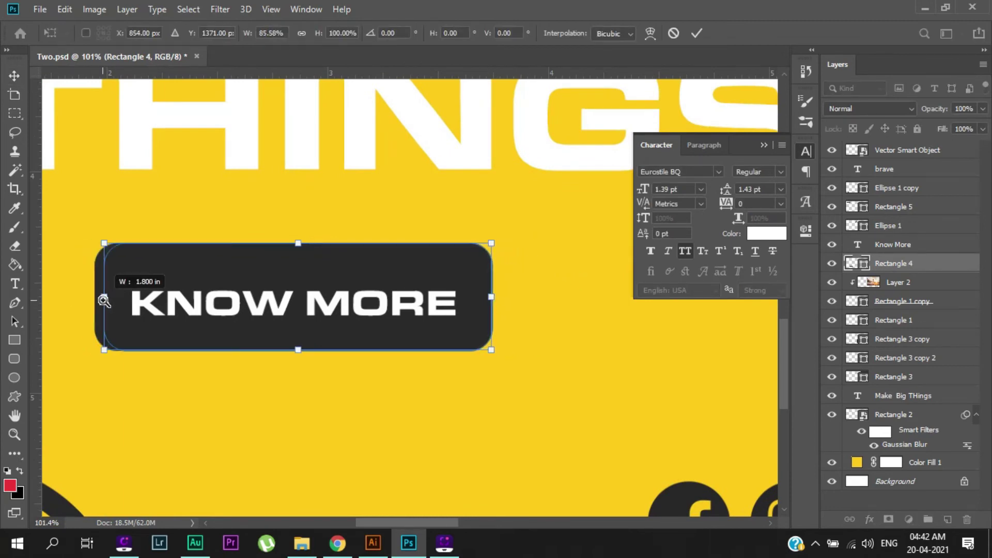
{"action": "left_click_drag", "start_coordinate": [75, 301], "coordinate": [110, 301]}
{"action": "left_click_drag", "start_coordinate": [298, 243], "coordinate": [298, 265]}
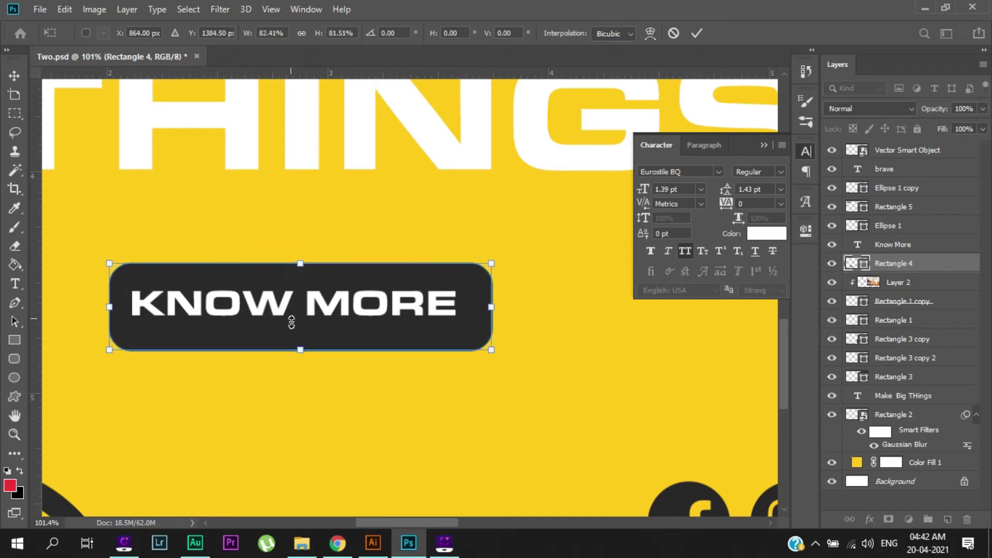
{"action": "left_click_drag", "start_coordinate": [301, 351], "coordinate": [301, 341]}
{"action": "key", "text": "Return"}
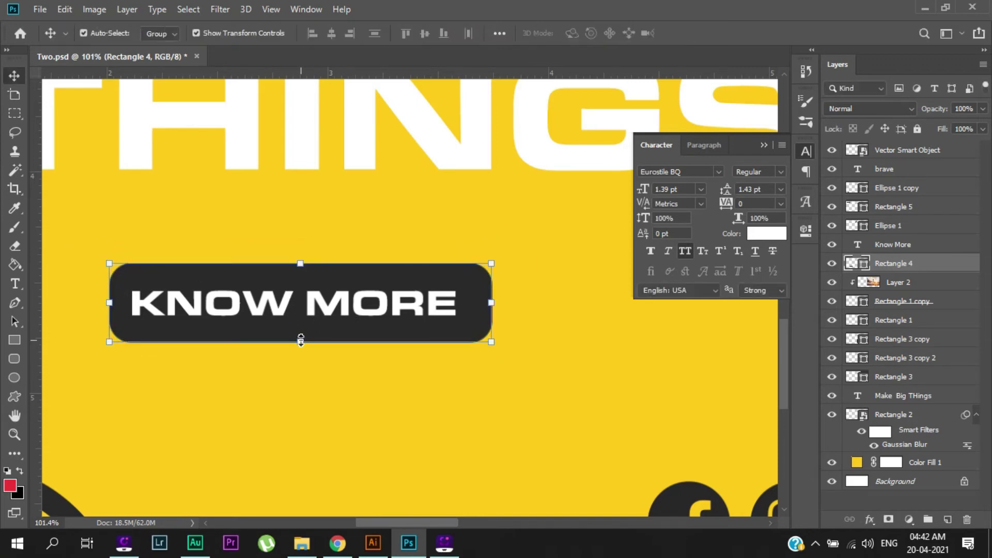
- Move the button and its text together to sit under the headline
{"action": "left_click", "coordinate": [321, 302], "text": "shift"}
{"action": "mouse_move", "coordinate": [341, 303]}
{"action": "left_mouse_down"}
{"action": "mouse_move", "coordinate": [256, 320]}
{"action": "mouse_move", "coordinate": [132, 271]}
{"action": "left_mouse_up"}
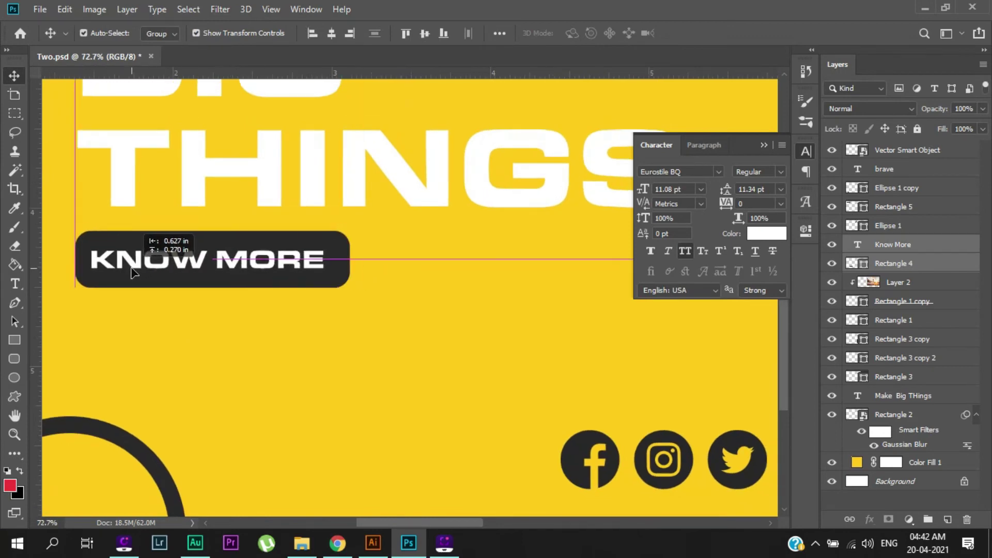
{"action": "scroll", "coordinate": [126, 271], "scroll_direction": "down", "scroll_amount": 3}
{"action": "scroll", "coordinate": [213, 342], "scroll_direction": "up", "scroll_amount": 5}
{"action": "scroll", "coordinate": [213, 342], "scroll_direction": "up", "scroll_amount": 1}
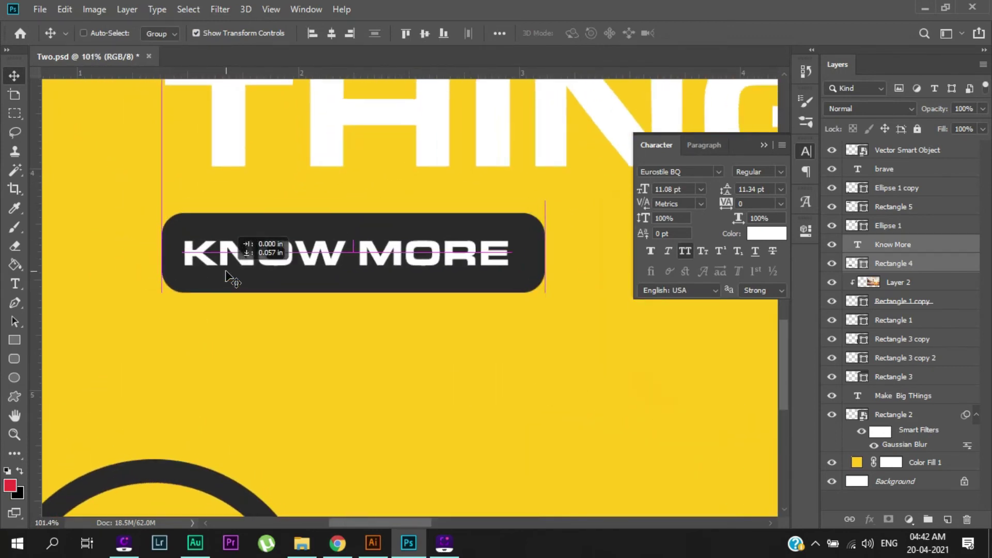
{"action": "left_click_drag", "start_coordinate": [233, 265], "coordinate": [231, 280]}
{"action": "scroll", "coordinate": [225, 288], "scroll_direction": "down", "scroll_amount": 5}
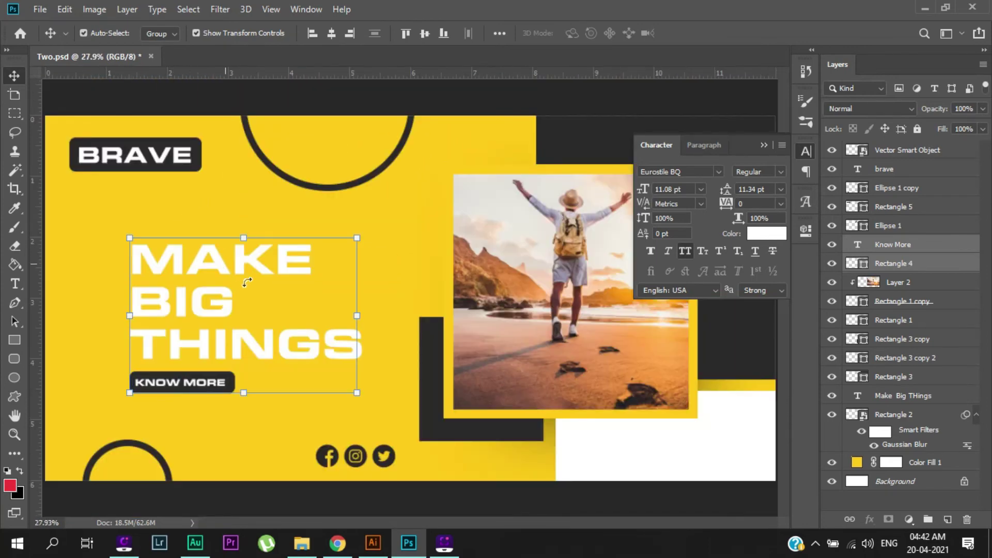
- Shift the headline and KNOW MORE button left together with two Shift+Left nudges
{"action": "left_click", "coordinate": [232, 275], "text": "shift"}
{"action": "left_click_drag", "start_coordinate": [222, 265], "coordinate": [213, 270]}
{"action": "key", "text": "shift+Left"}
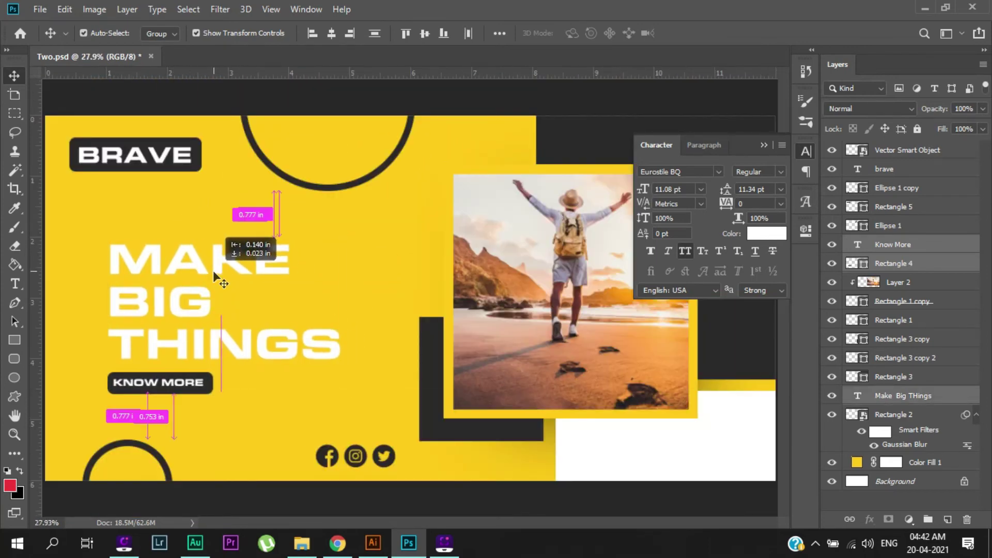
{"action": "key", "text": "shift+Left"}
{"action": "key", "text": "shift+Left"}
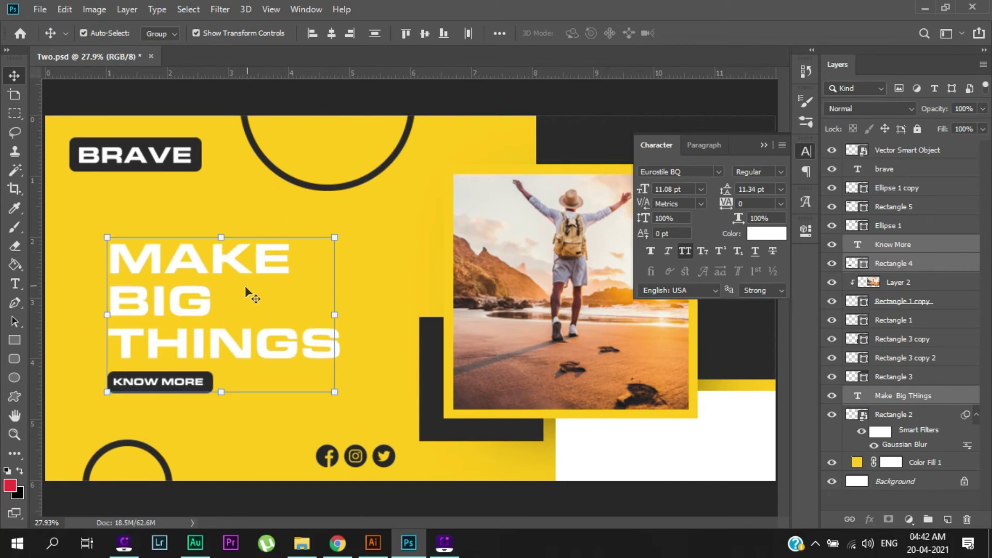
{"action": "scroll", "coordinate": [245, 285], "scroll_direction": "down", "scroll_amount": 2}
{"action": "left_click", "coordinate": [78, 371]}
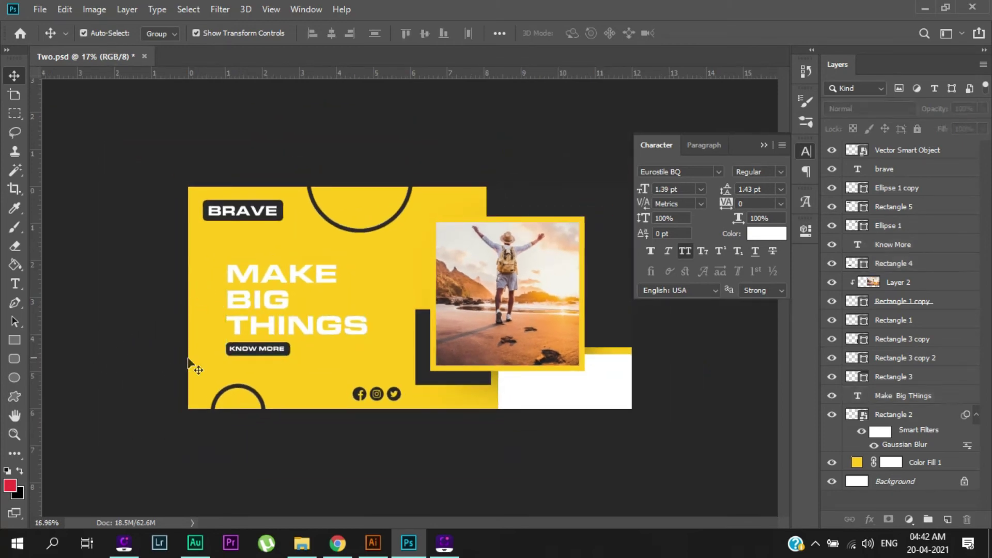
{"action": "scroll", "coordinate": [405, 434], "scroll_direction": "up", "scroll_amount": 1}
{"action": "scroll", "coordinate": [388, 411], "scroll_direction": "up", "scroll_amount": 1}
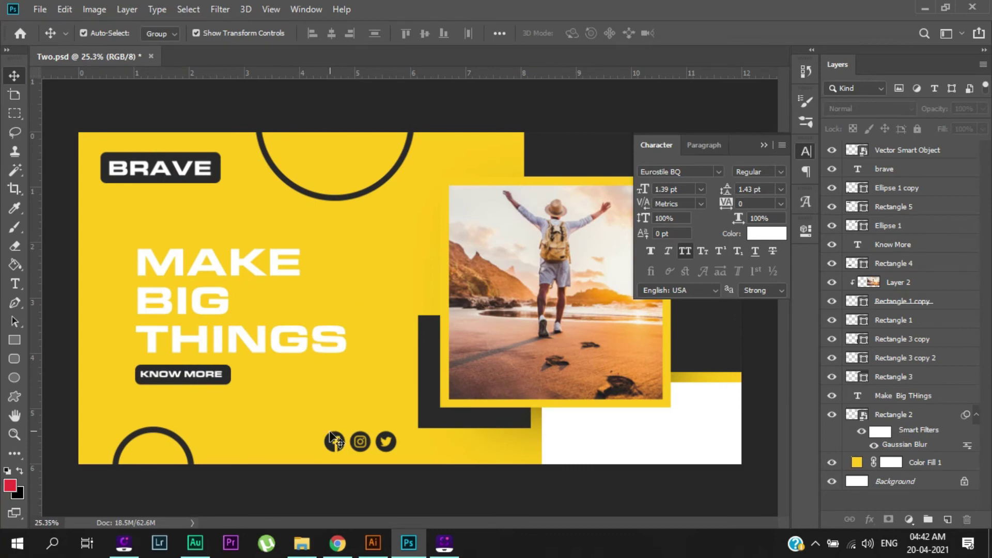
- Drag the social icons onto the white accent panel
{"action": "left_click", "coordinate": [340, 446]}
{"action": "mouse_move", "coordinate": [337, 446]}
{"action": "left_mouse_down"}
{"action": "mouse_move", "coordinate": [607, 450]}
{"action": "mouse_move", "coordinate": [659, 440]}
{"action": "left_mouse_up"}
{"action": "scroll", "coordinate": [425, 494], "scroll_direction": "down", "scroll_amount": 1, "text": "alt"}
{"action": "left_click", "coordinate": [425, 494]}
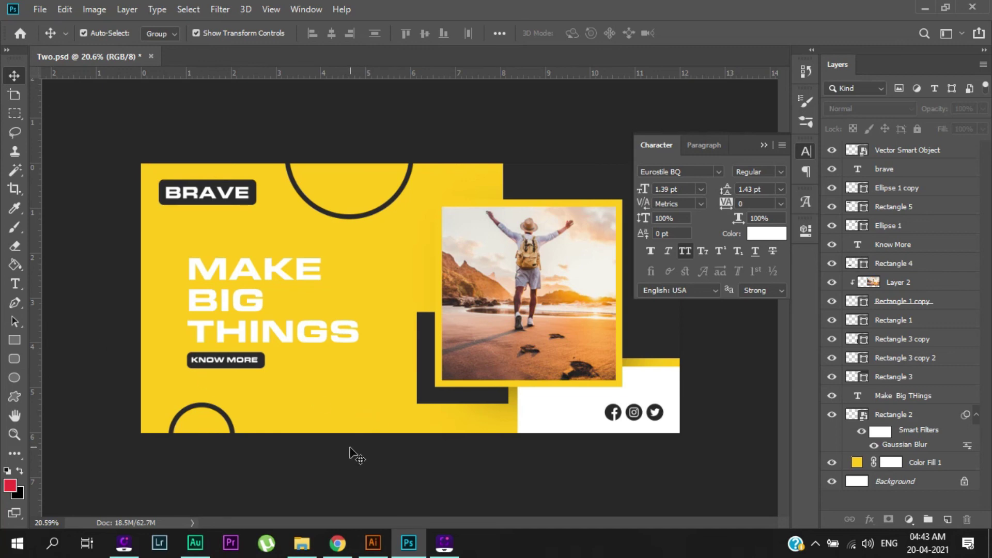
{"action": "left_click", "coordinate": [304, 376]}
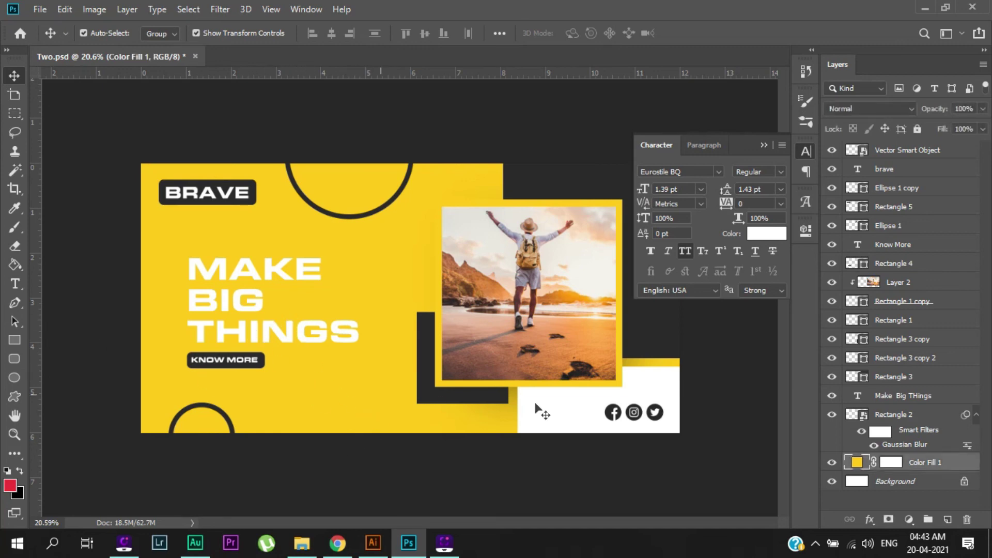
{"action": "double_click", "coordinate": [856, 463]}
{"action": "left_click", "coordinate": [720, 286]}
{"action": "left_click_drag", "start_coordinate": [682, 263], "coordinate": [674, 258]}
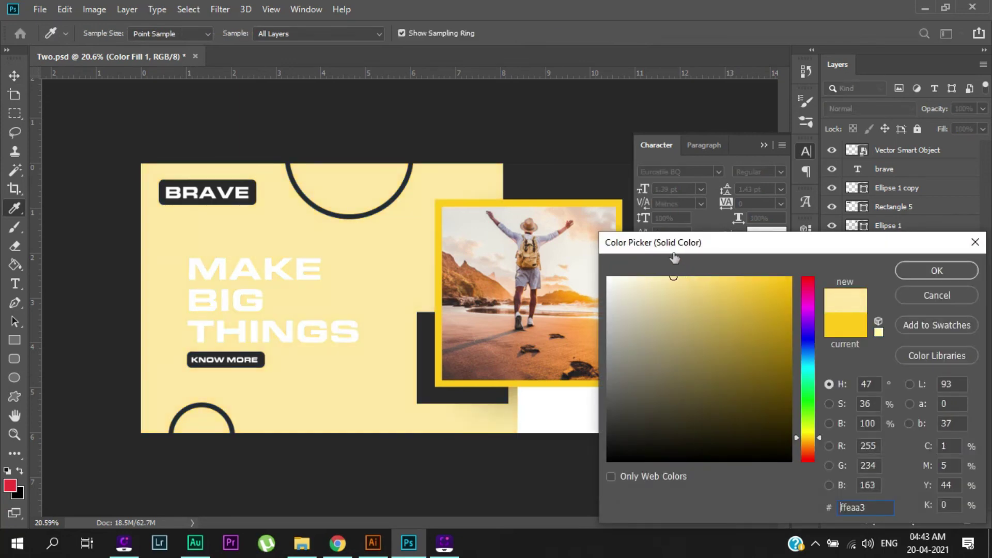
{"action": "key", "text": "Return"}
{"action": "left_click", "coordinate": [229, 318]}
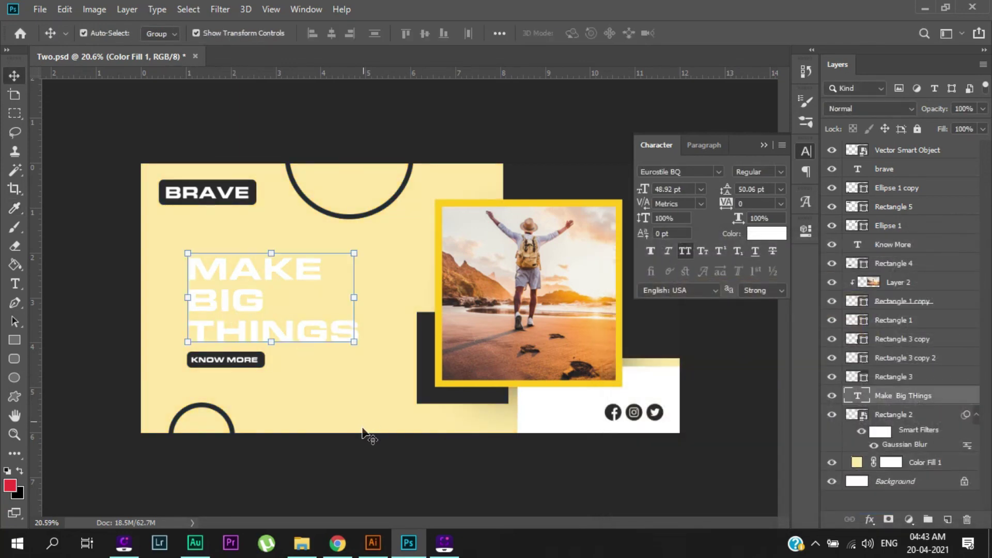
{"action": "left_click", "coordinate": [370, 484]}
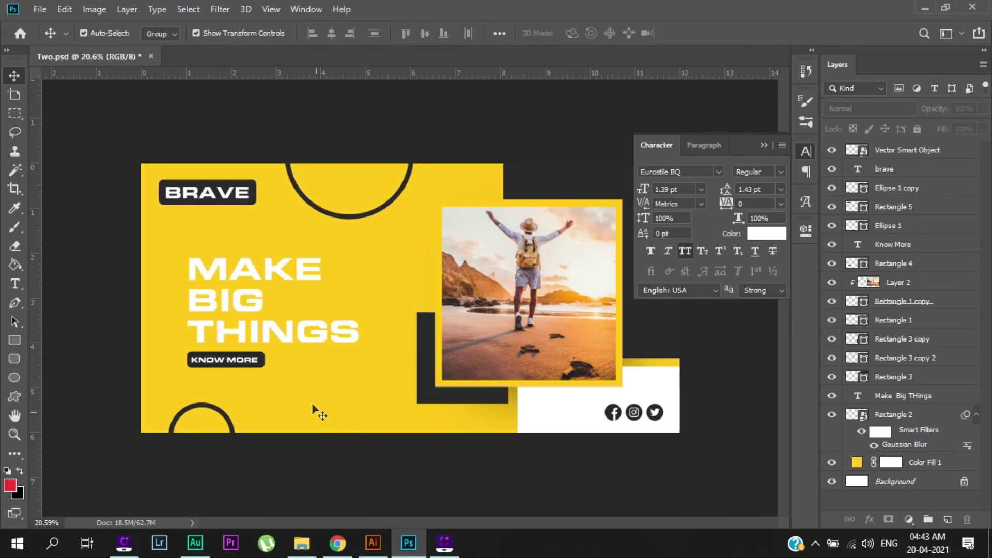
{"action": "left_click", "coordinate": [299, 383]}
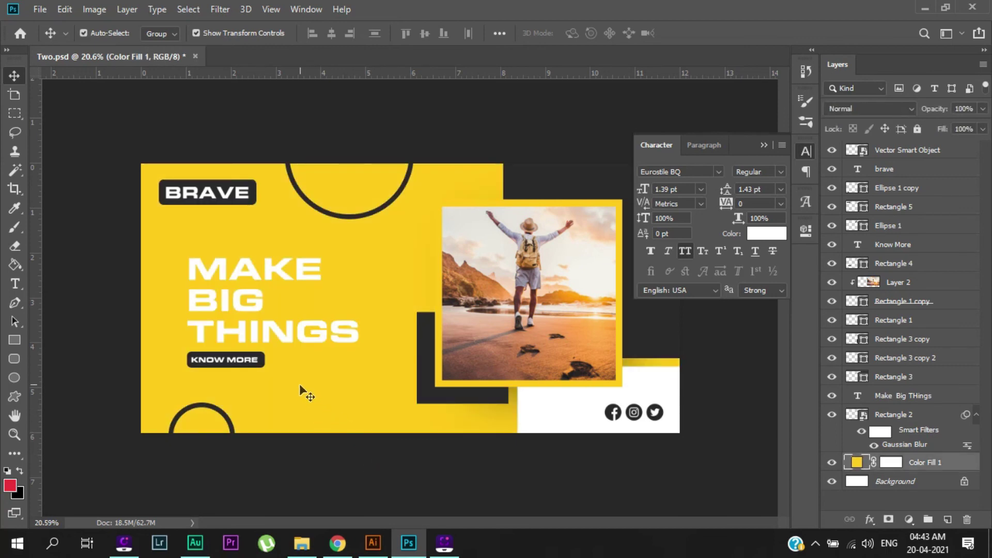